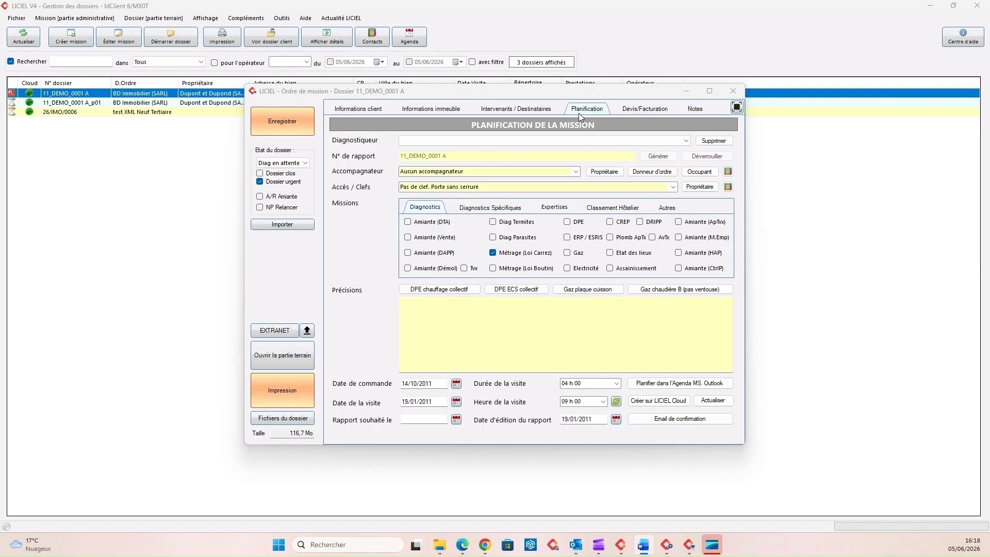
View the Expertises missions in the selected dossier's mission order, and close the order without saving.
{"action": "left_click", "coordinate": [561, 208]}
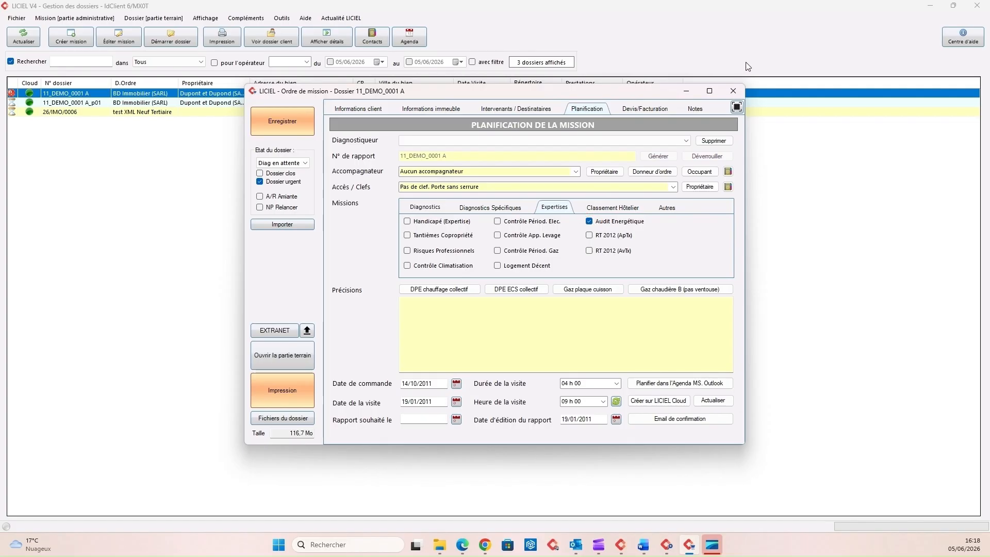
{"action": "left_click", "coordinate": [733, 91]}
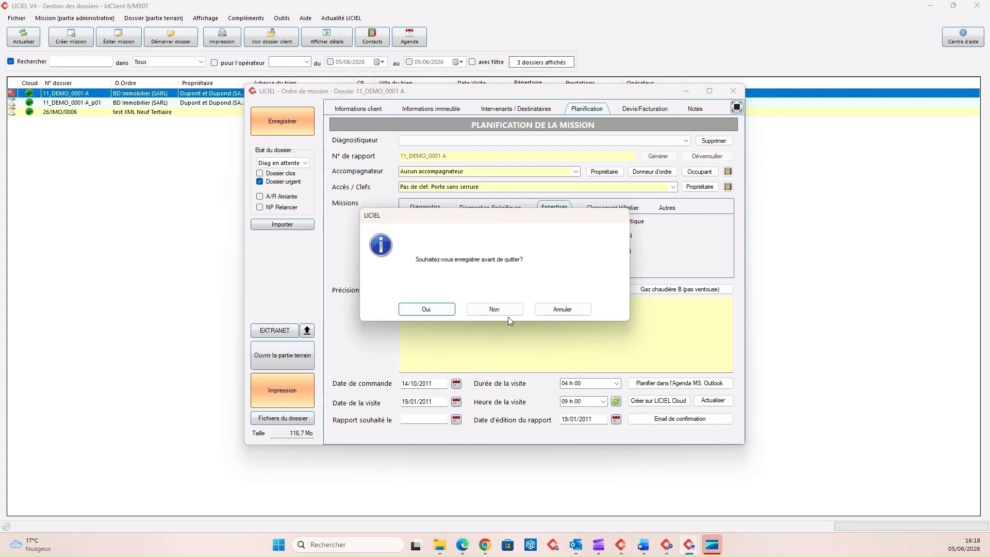
{"action": "left_click", "coordinate": [506, 311]}
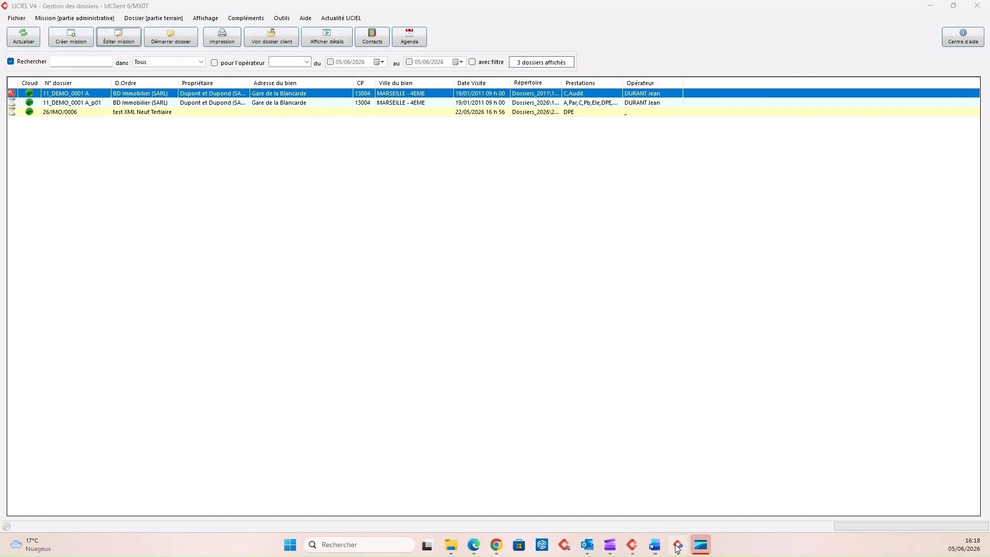
Switch to the open dossier, choose the Audit module from the available modules, and open the energy audit.
{"action": "left_click", "coordinate": [677, 547]}
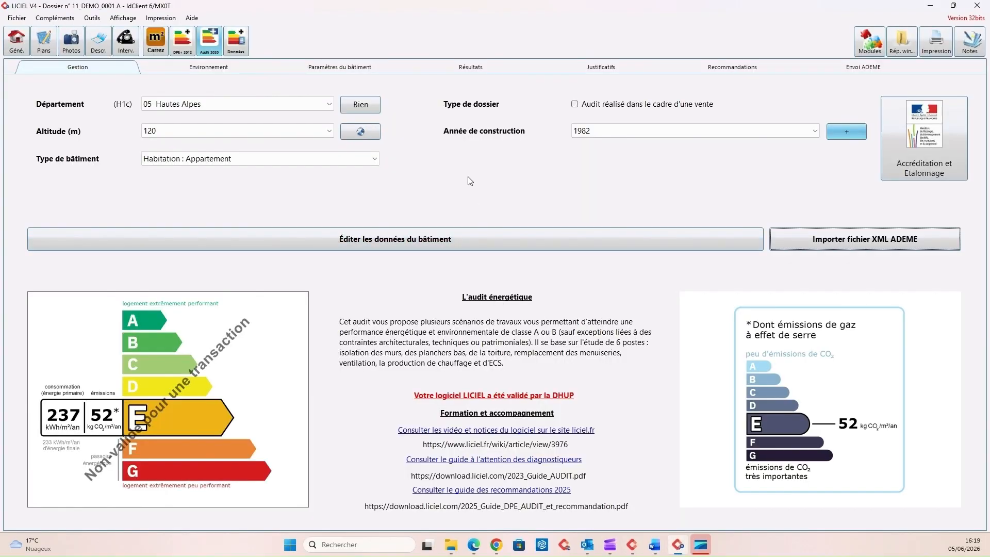
{"action": "left_click", "coordinate": [17, 40]}
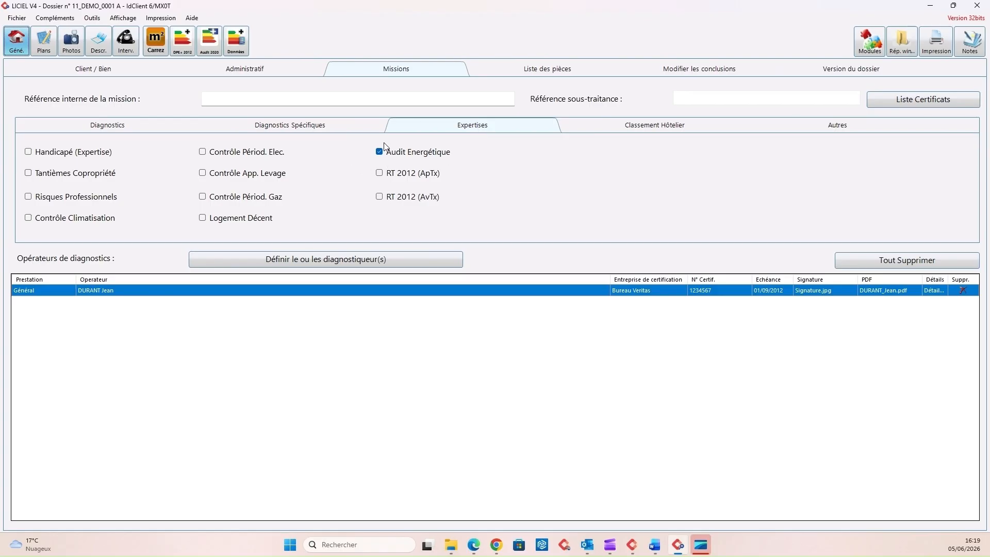
{"action": "left_click", "coordinate": [869, 36]}
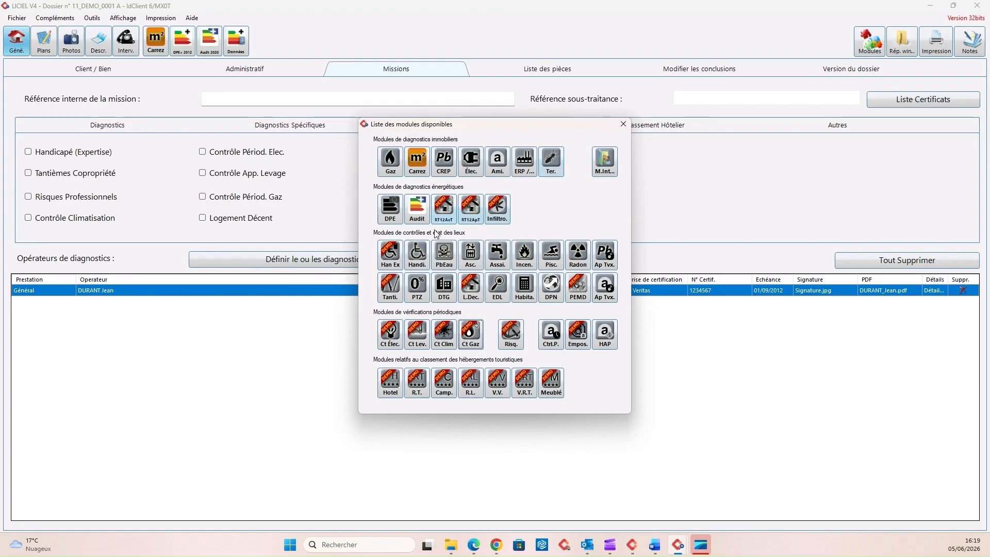
{"action": "left_click", "coordinate": [418, 209]}
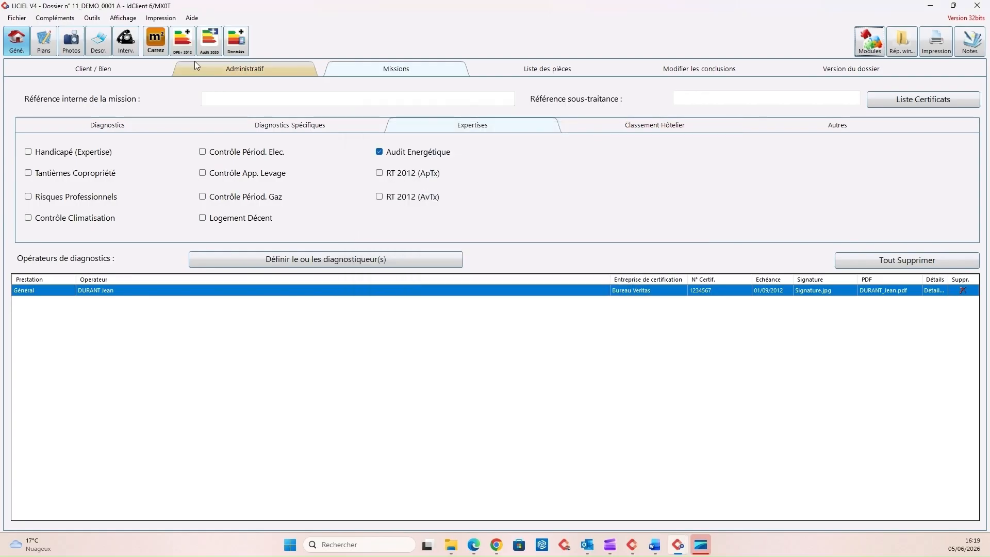
{"action": "left_click", "coordinate": [209, 45]}
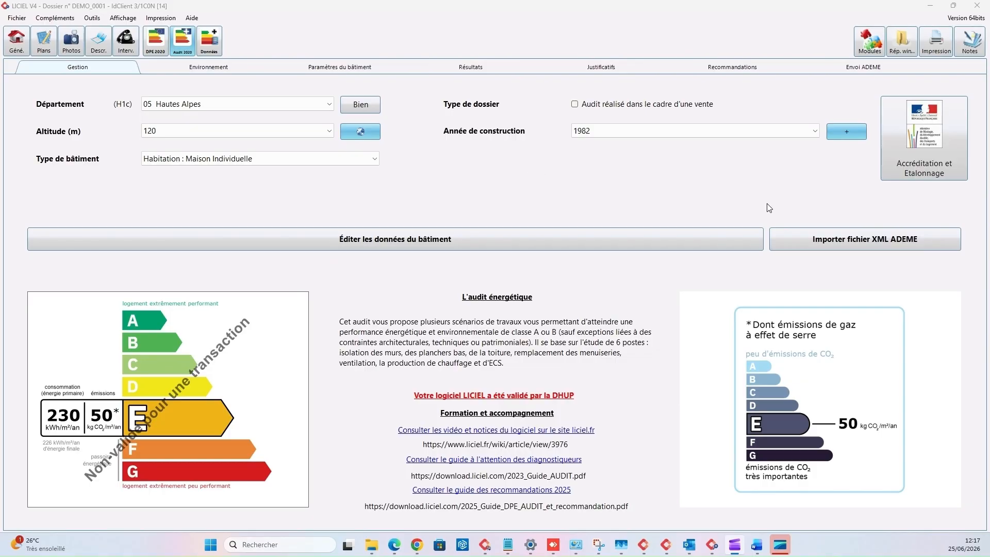
Examine the ADEME file import options without importing anything, and view the audit's building parameters.
{"action": "left_click", "coordinate": [821, 240]}
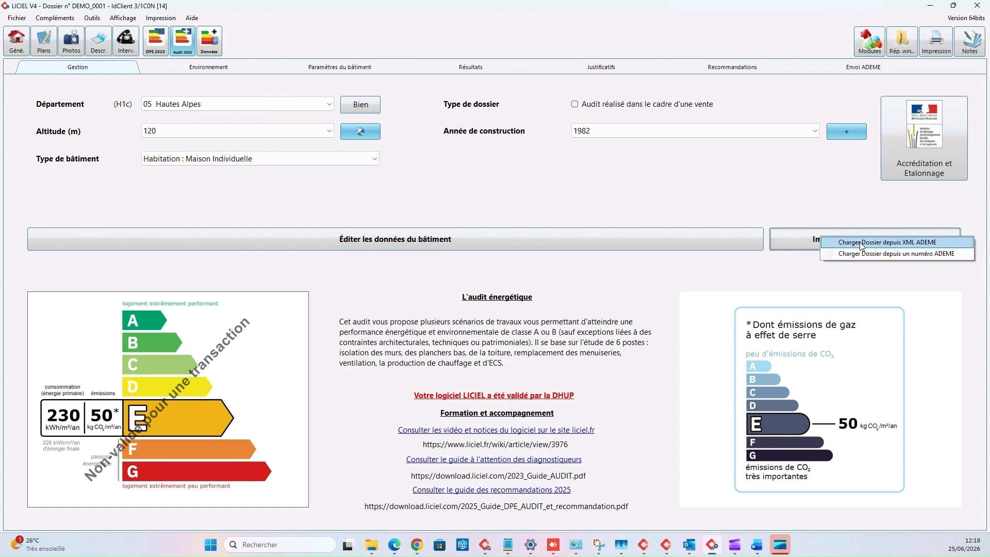
{"action": "left_click", "coordinate": [758, 189]}
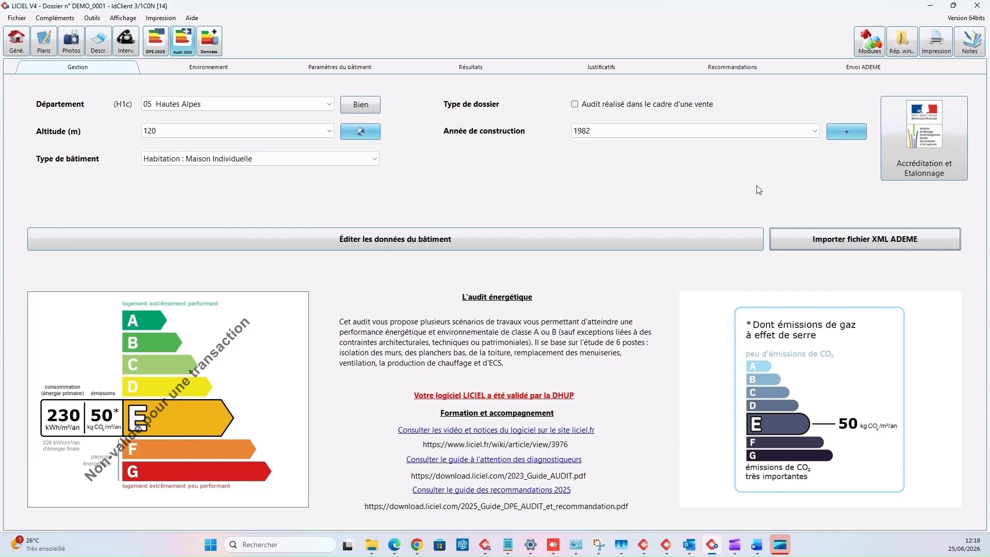
{"action": "left_click", "coordinate": [336, 69]}
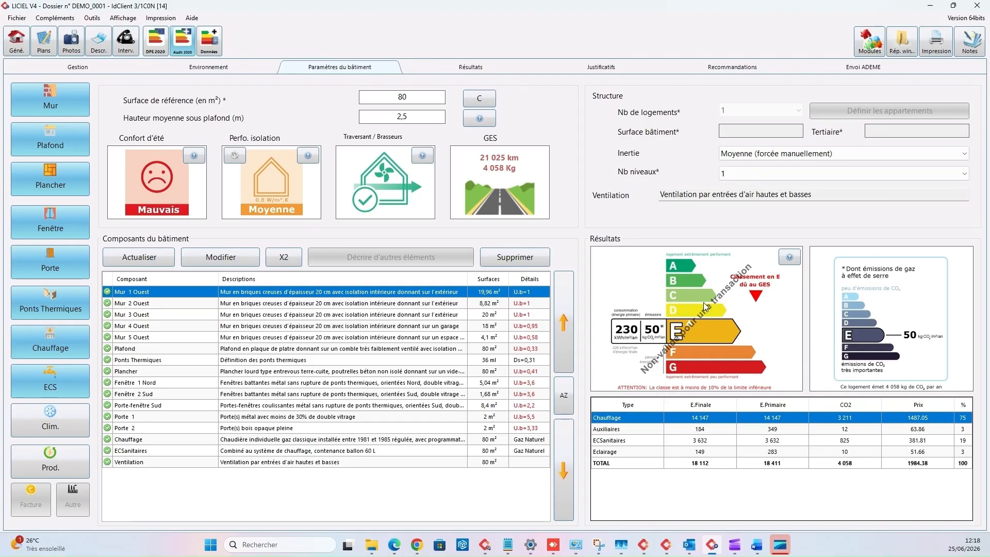
Examine the audit results for energy consumption and for the building components.
{"action": "left_click", "coordinate": [480, 67]}
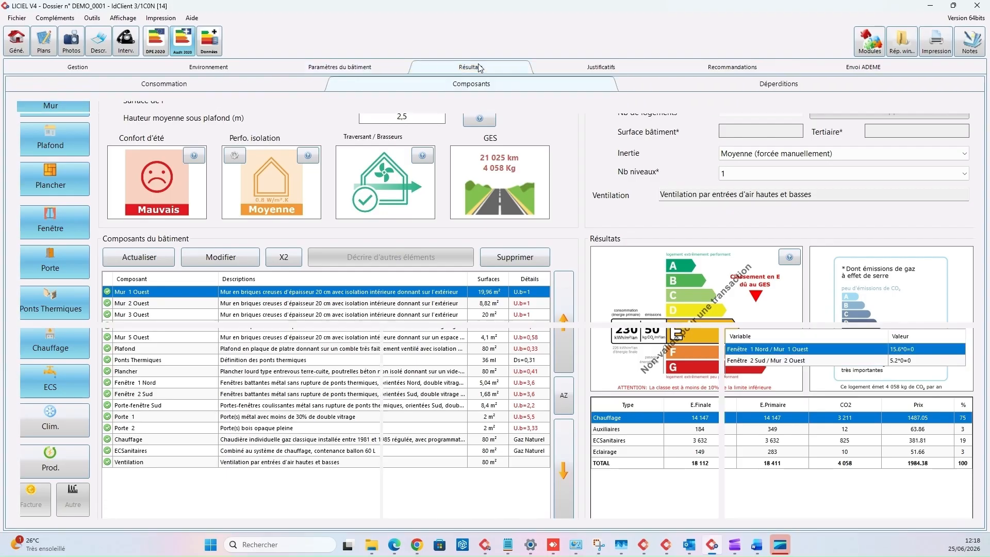
{"action": "left_click", "coordinate": [205, 87]}
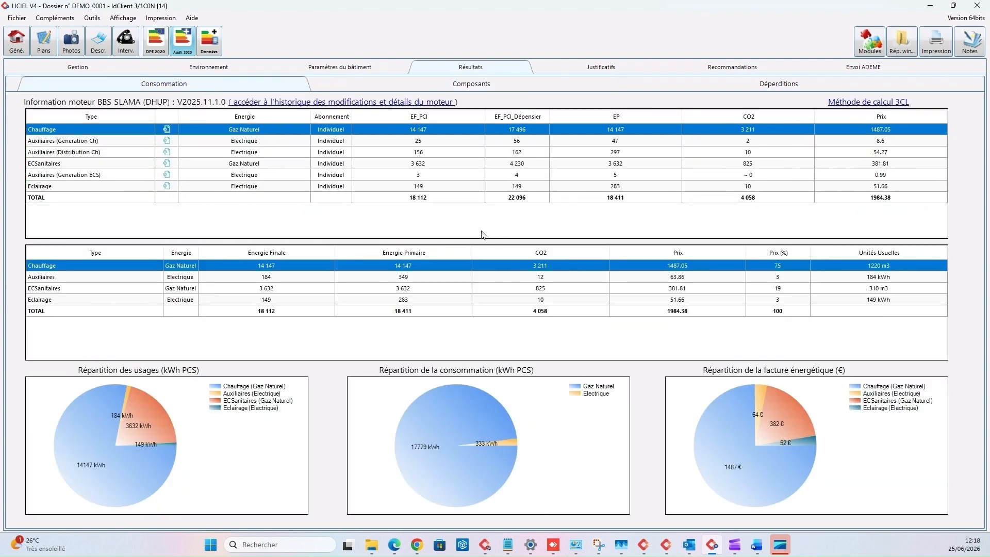
{"action": "left_click", "coordinate": [470, 89]}
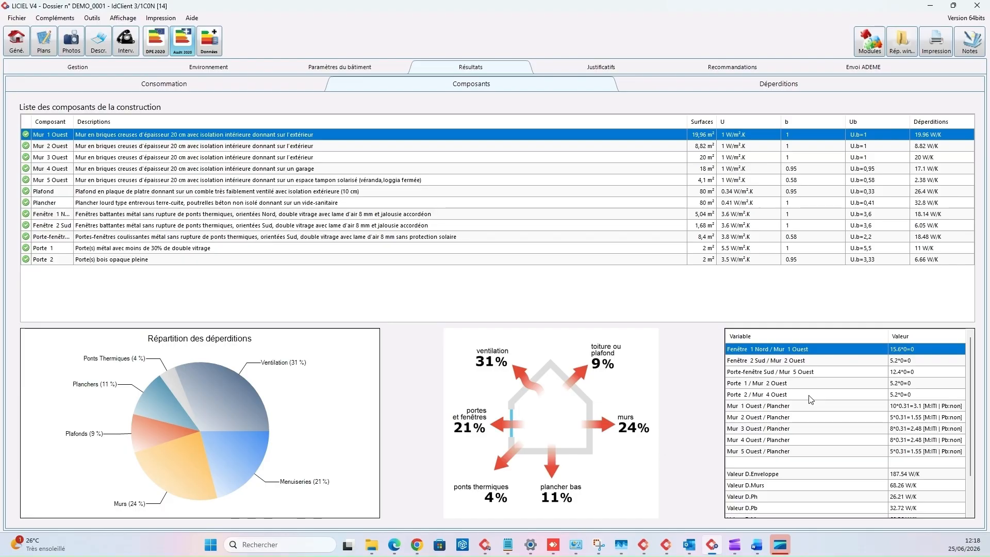
From the audit's supporting comments, open the pathology entry page and examine the photo page.
{"action": "left_click", "coordinate": [586, 73]}
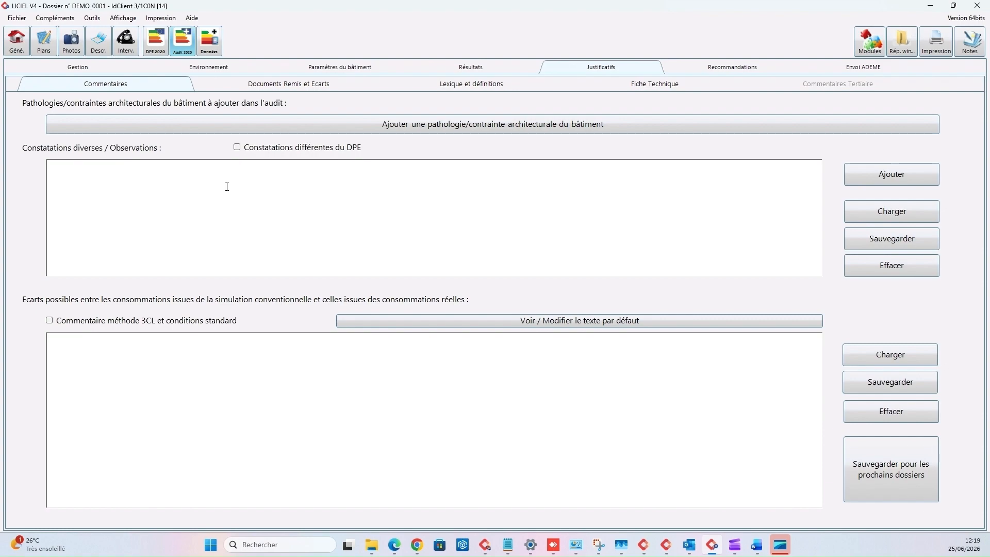
{"action": "left_click", "coordinate": [435, 129]}
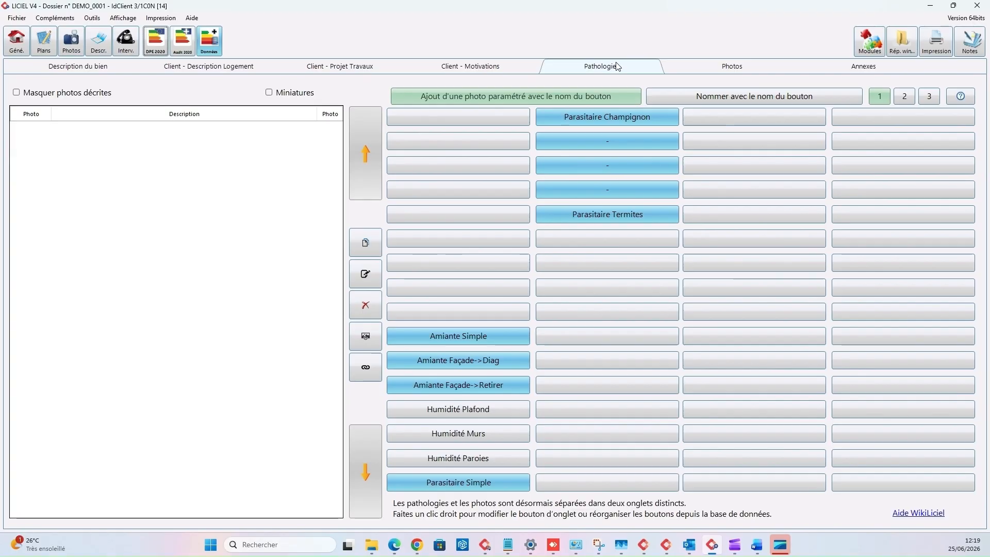
{"action": "left_click", "coordinate": [713, 66]}
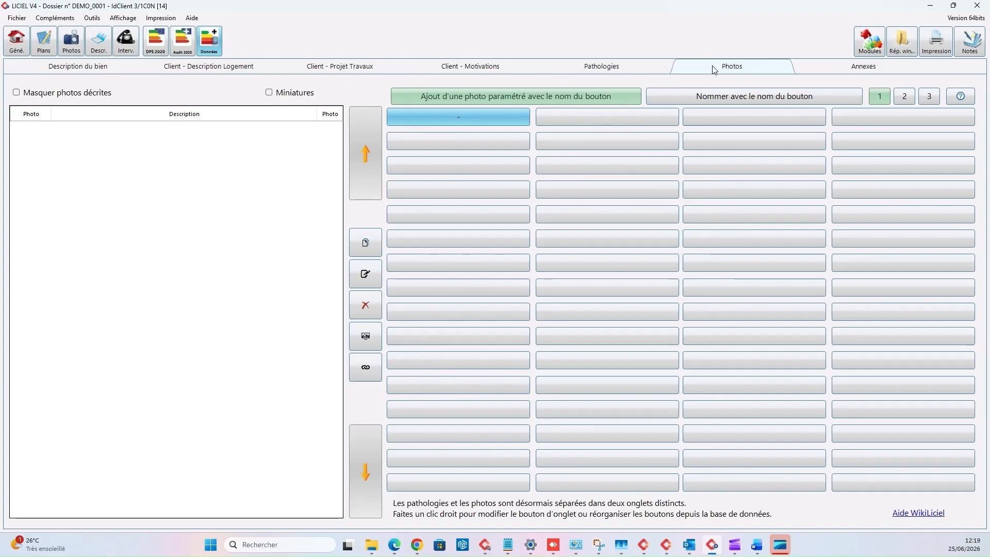
Examine the property description and client housing description pages, and return to the energy audit.
{"action": "left_click", "coordinate": [117, 69]}
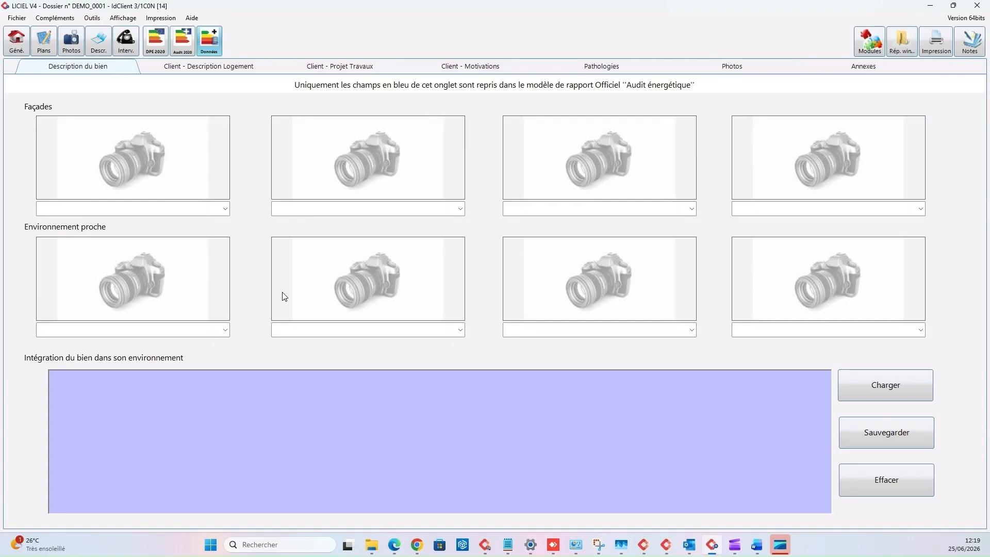
{"action": "left_click", "coordinate": [227, 67]}
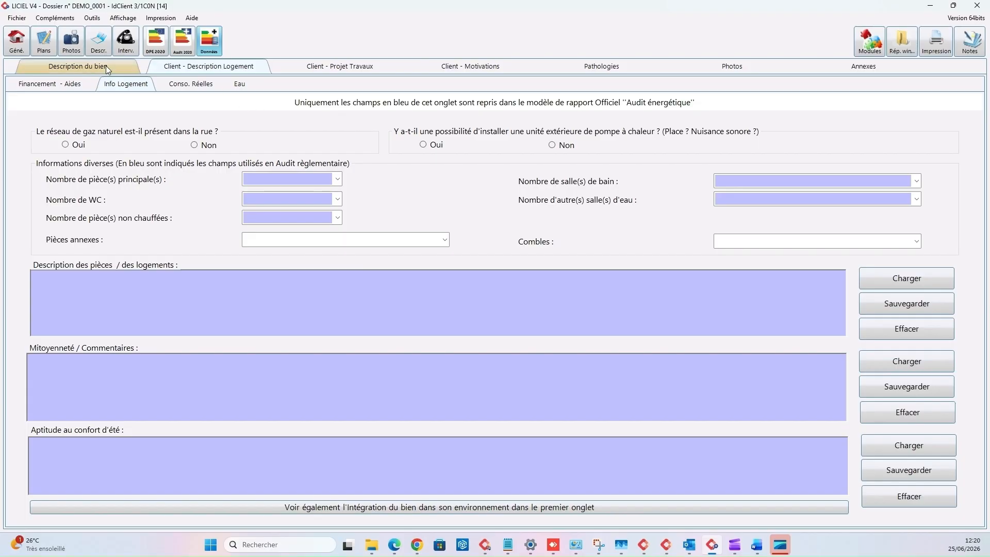
{"action": "left_click", "coordinate": [188, 46]}
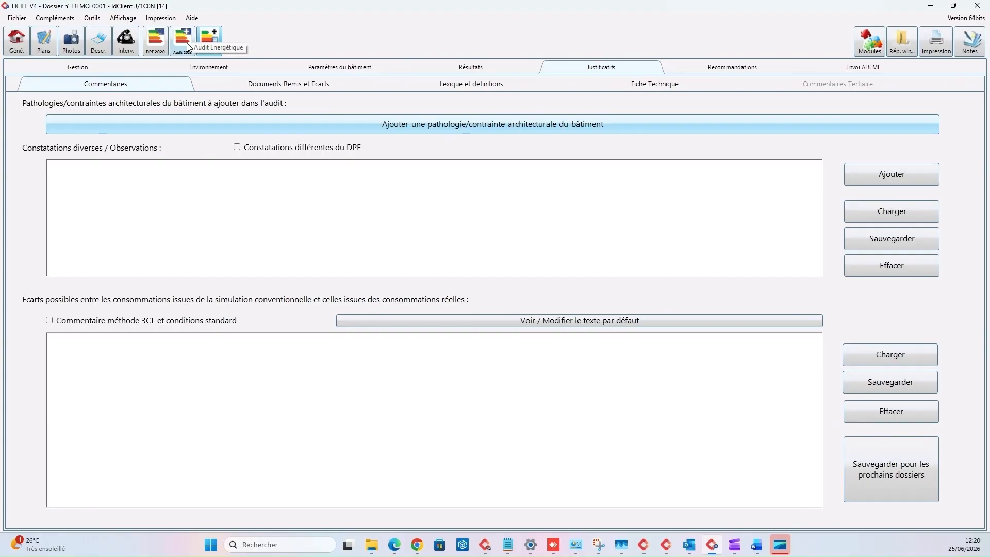
Open the first work scenario for modification and examine the options for moving Mur 1 Ouest's step 2 recommendation.
{"action": "left_click", "coordinate": [713, 65]}
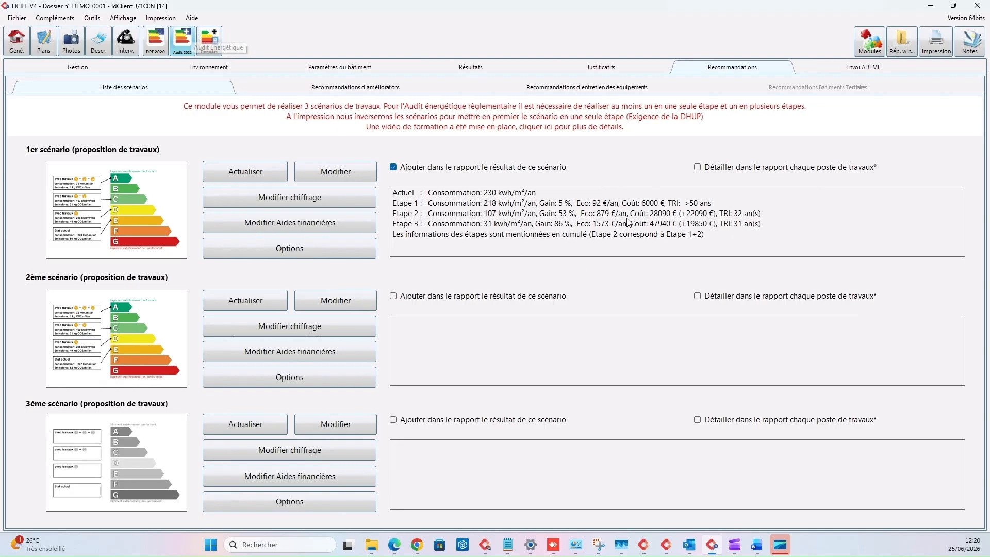
{"action": "left_click", "coordinate": [347, 171]}
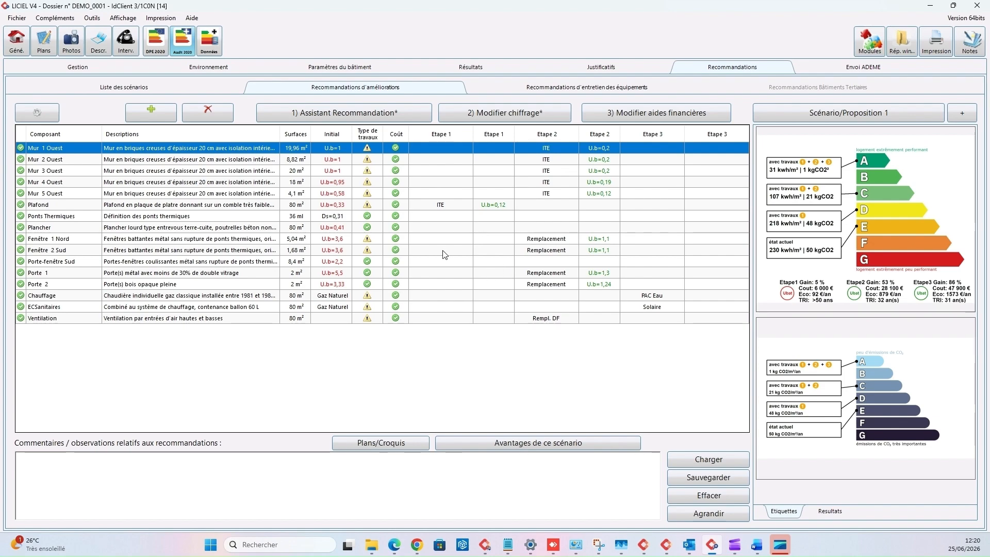
{"action": "right_click", "coordinate": [561, 153]}
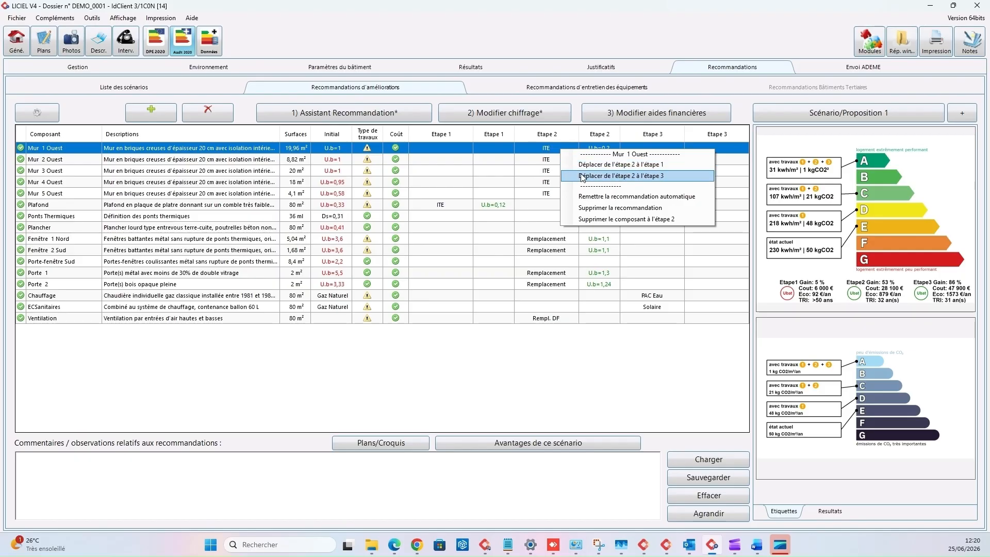
{"action": "left_click", "coordinate": [538, 151]}
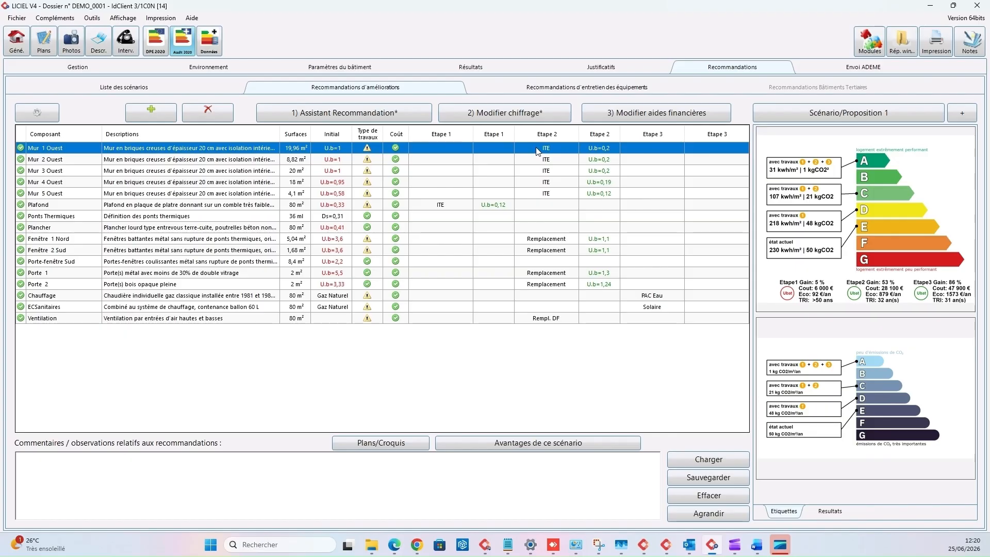
Try setting Mur 1 Ouest's exterior insulation to "Proposé à l'étape 2 (Manuel)" and interior insulation to "Non recommandé (Manuel)".
{"action": "double_click", "coordinate": [537, 148]}
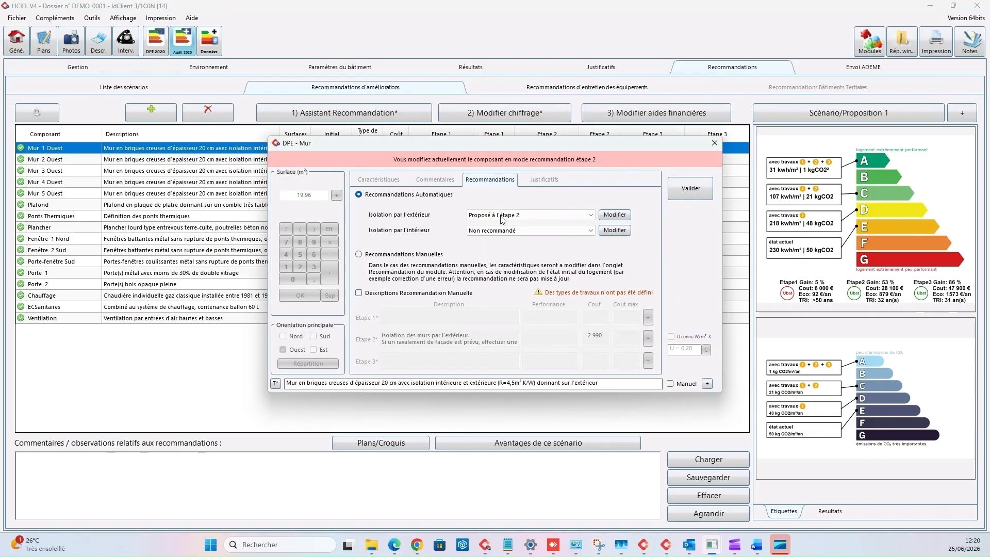
{"action": "left_click", "coordinate": [501, 217]}
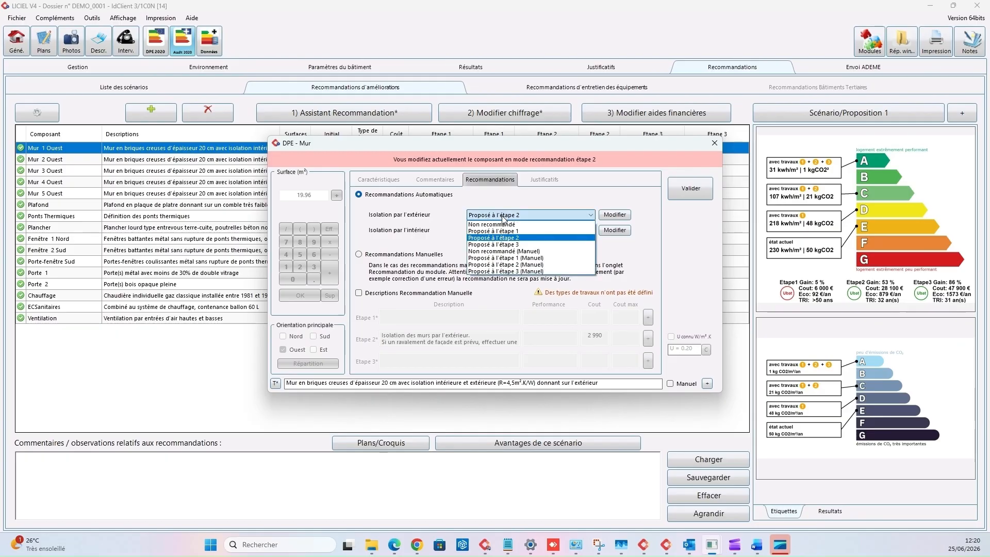
{"action": "left_click", "coordinate": [512, 265]}
{"action": "left_click", "coordinate": [520, 235]}
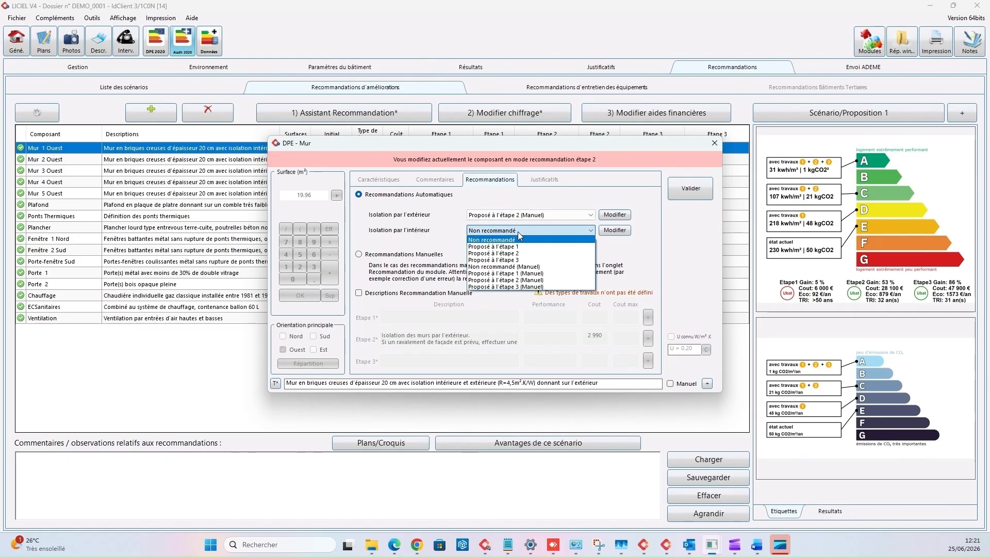
{"action": "left_click", "coordinate": [518, 267]}
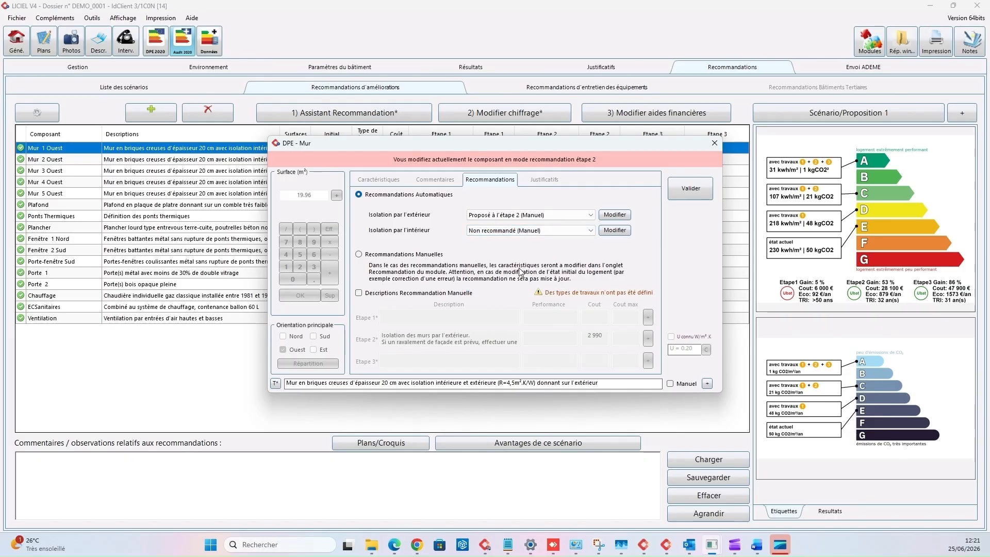
Try manual recommendations for Mur 1 Ouest, view its wall characteristics, and close the component without validating.
{"action": "left_click", "coordinate": [359, 254]}
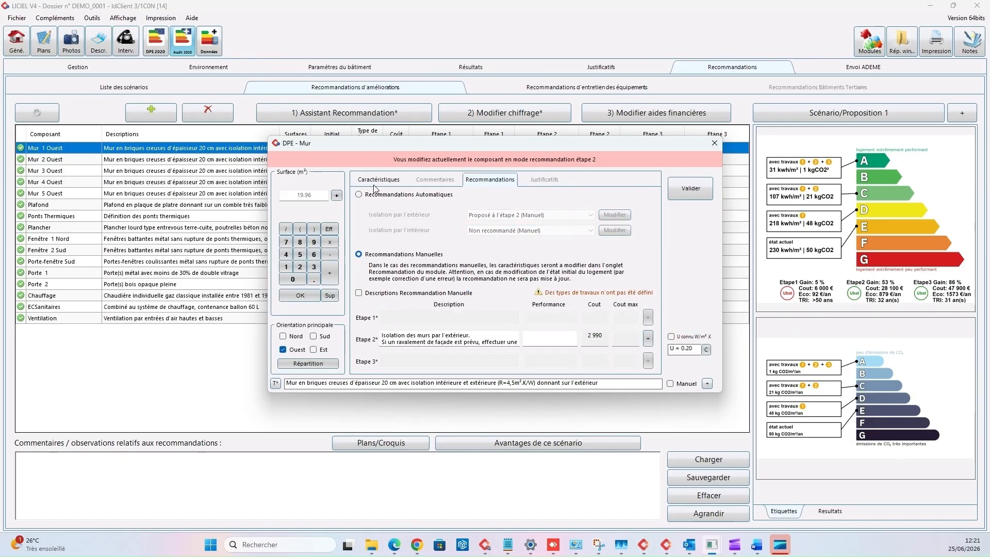
{"action": "left_click", "coordinate": [376, 181]}
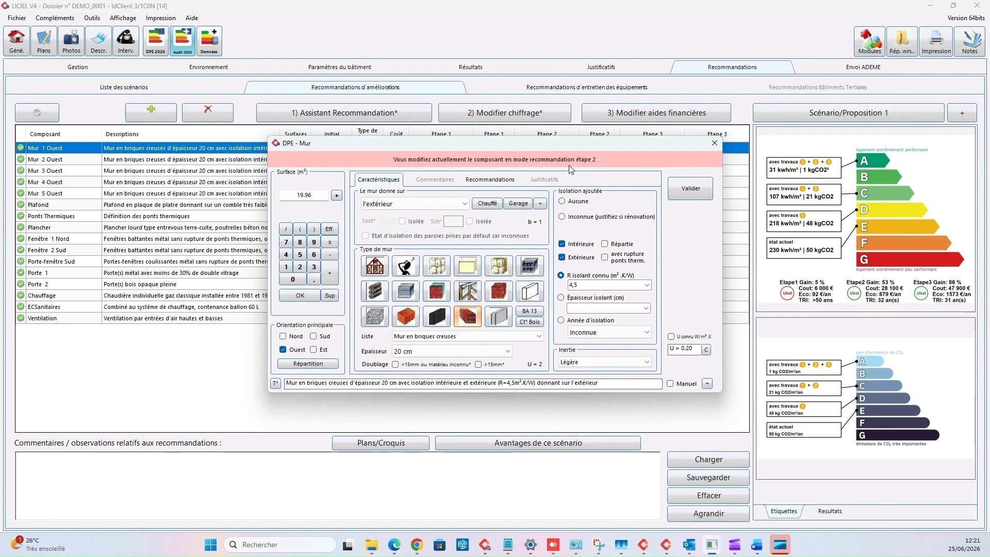
{"action": "left_click", "coordinate": [714, 141]}
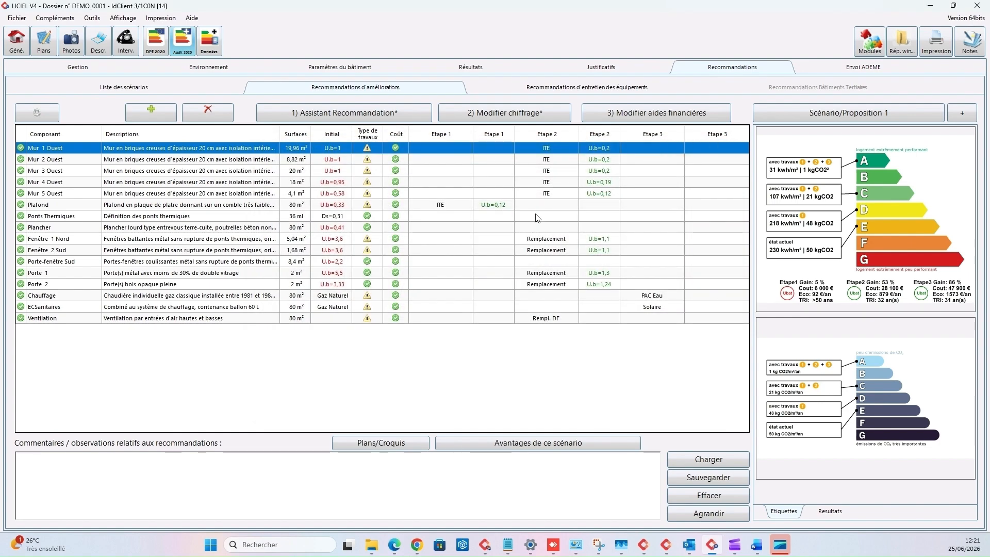
Delete all the recommendations from the first scenario and confirm the deletion.
{"action": "left_click", "coordinate": [38, 114]}
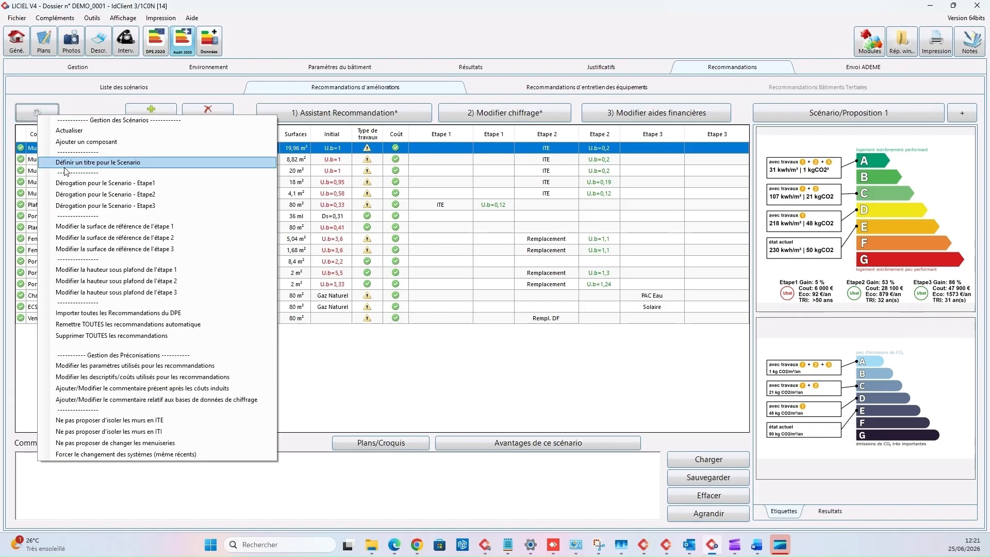
{"action": "left_click", "coordinate": [113, 336]}
{"action": "left_click", "coordinate": [450, 312]}
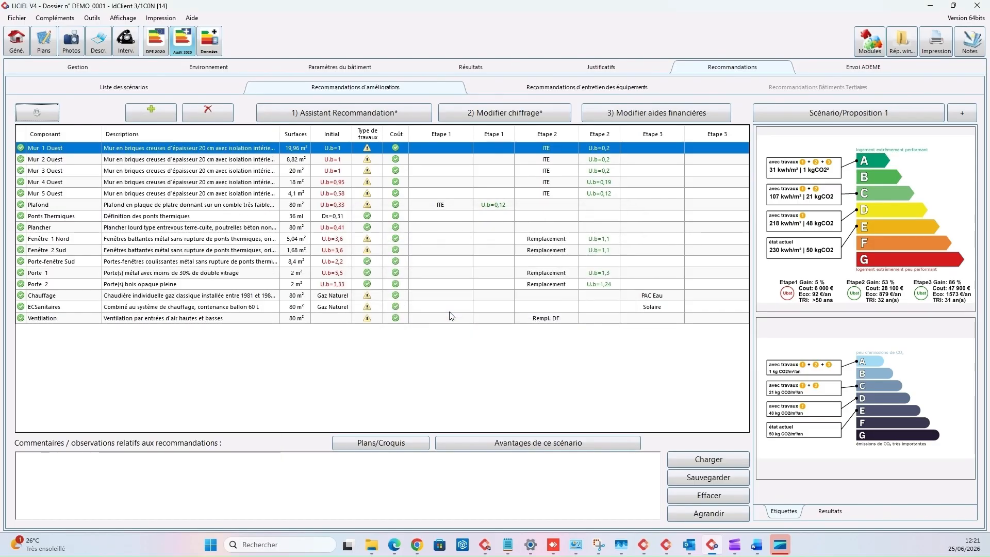
Try setting Mur 1 Ouest's exterior insulation to "Proposé à l'étape 1 (Manuel)" with manual recommendations, view its characteristics, and close without validating.
{"action": "double_click", "coordinate": [453, 149]}
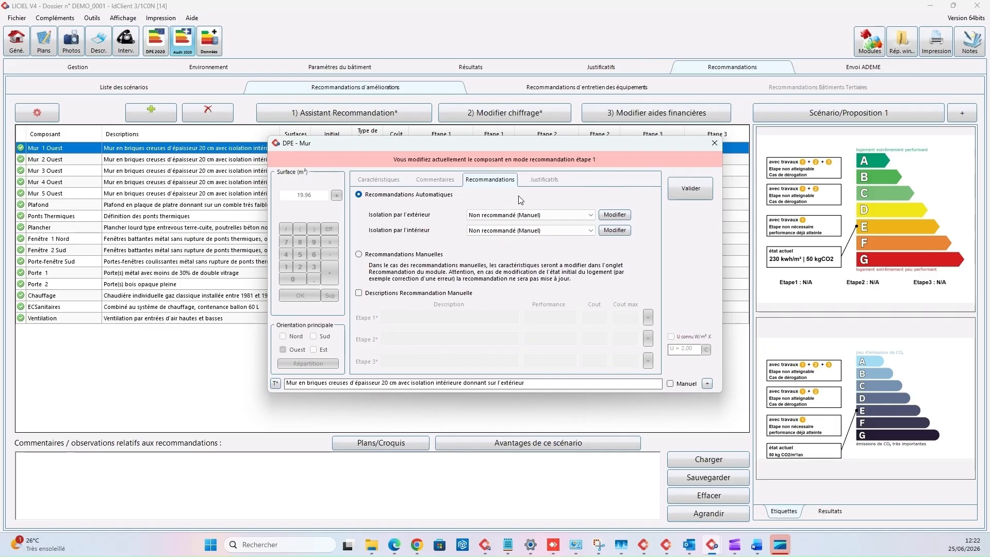
{"action": "left_click", "coordinate": [487, 215]}
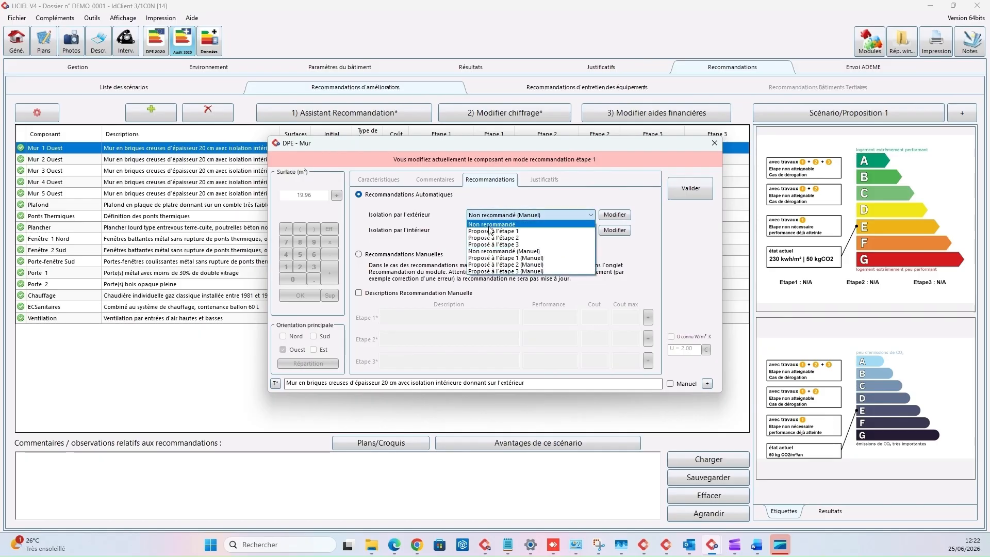
{"action": "left_click", "coordinate": [495, 258]}
{"action": "left_click", "coordinate": [360, 255]}
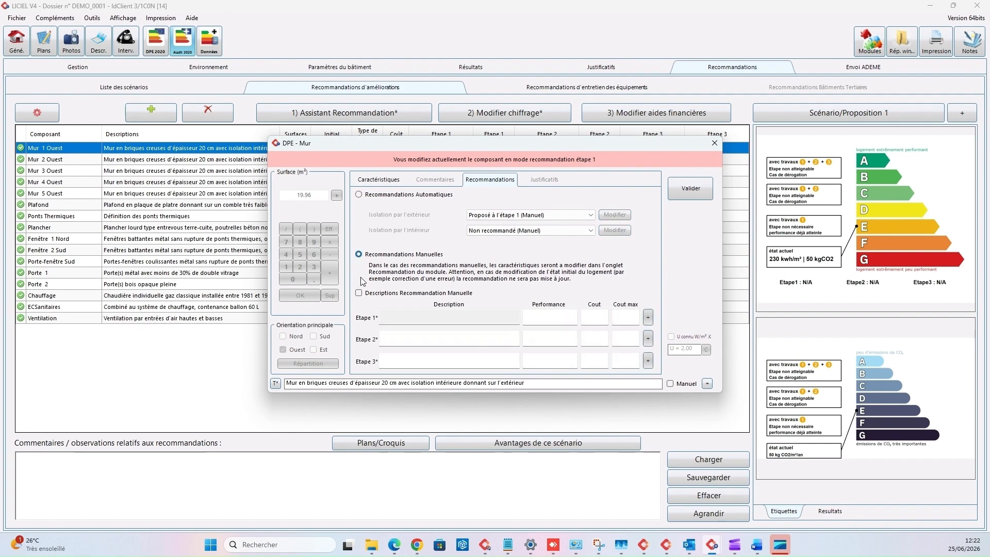
{"action": "left_click", "coordinate": [390, 180]}
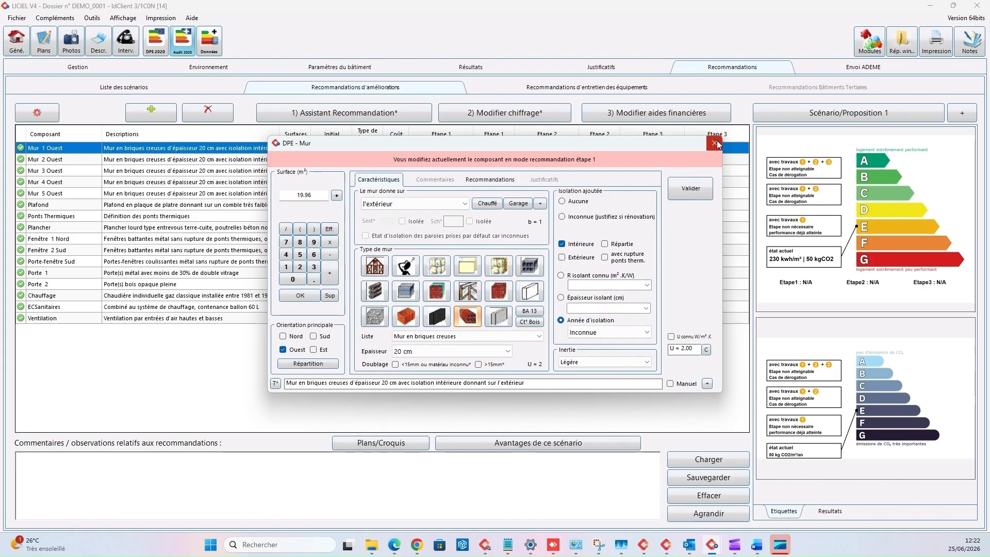
{"action": "left_click", "coordinate": [714, 143]}
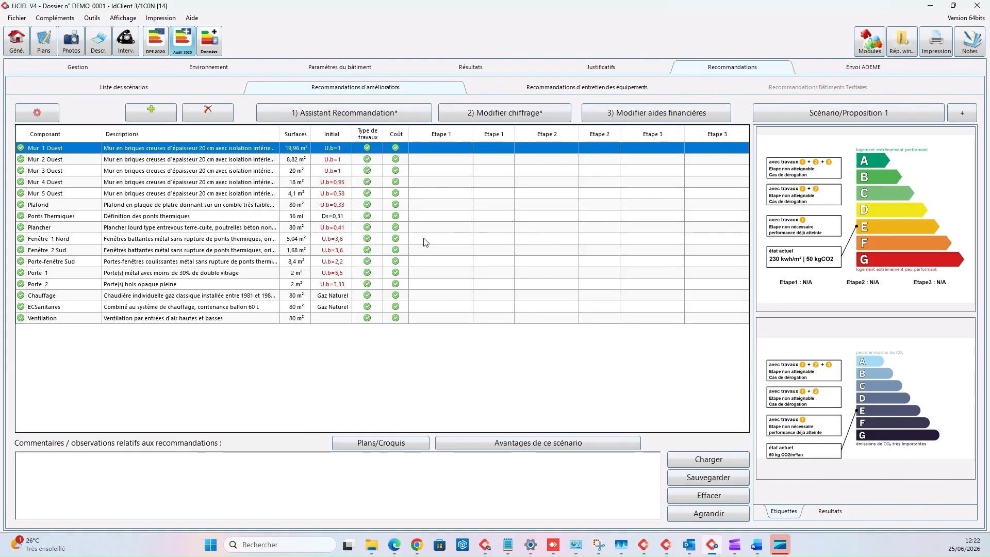
Use the recommendation assistant to apply interior wall insulation (Murs ITI) with R 4,5 to all five walls in step 1.
{"action": "left_click", "coordinate": [363, 113]}
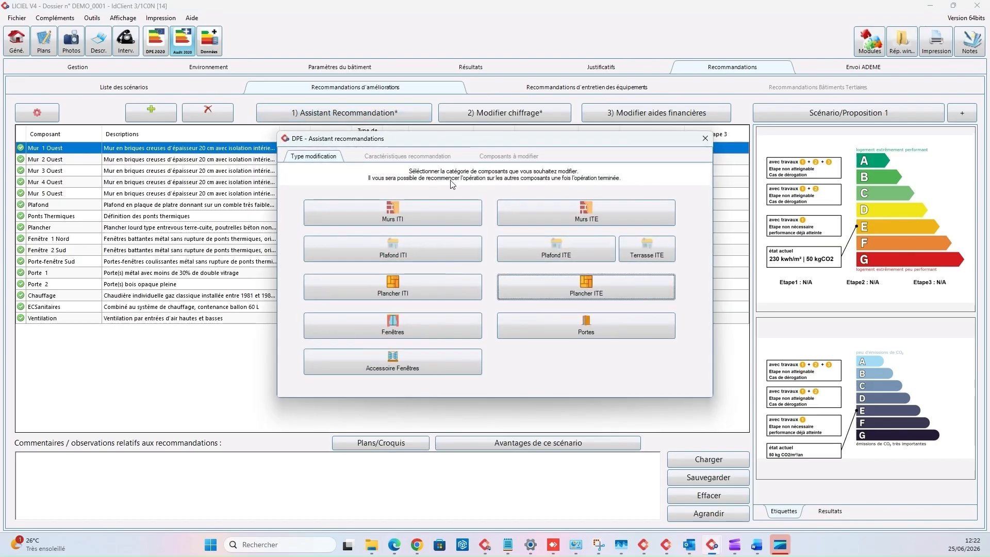
{"action": "left_click", "coordinate": [462, 212]}
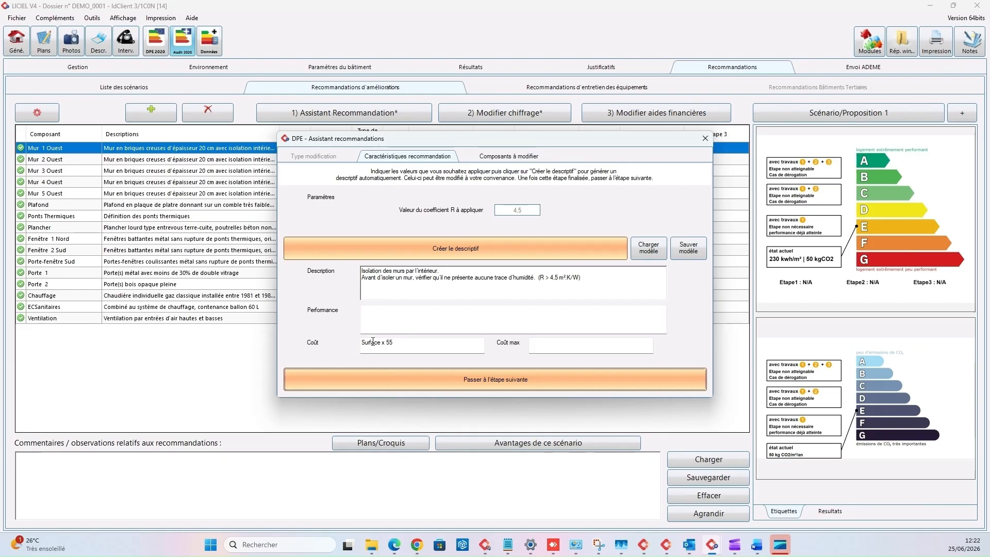
{"action": "left_click", "coordinate": [484, 380]}
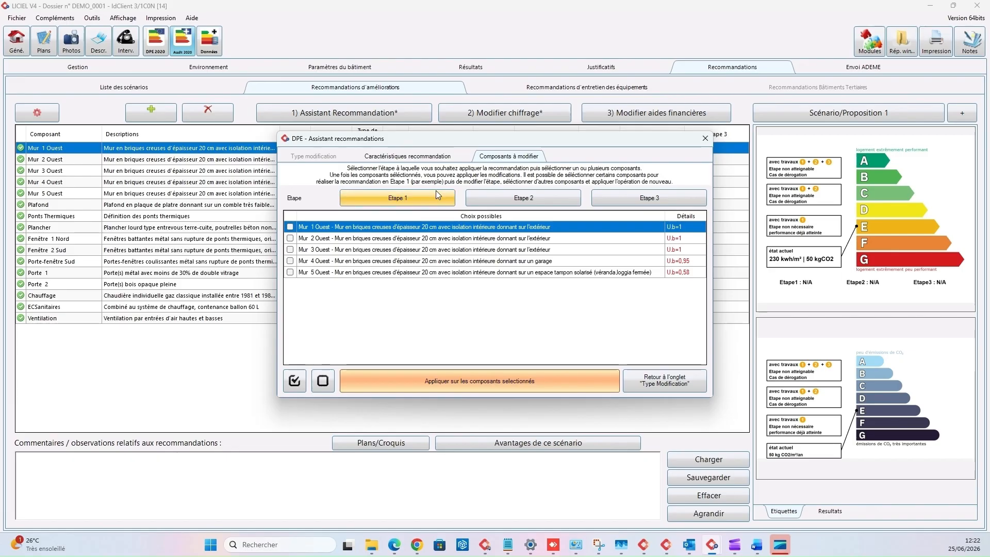
{"action": "left_click", "coordinate": [423, 201]}
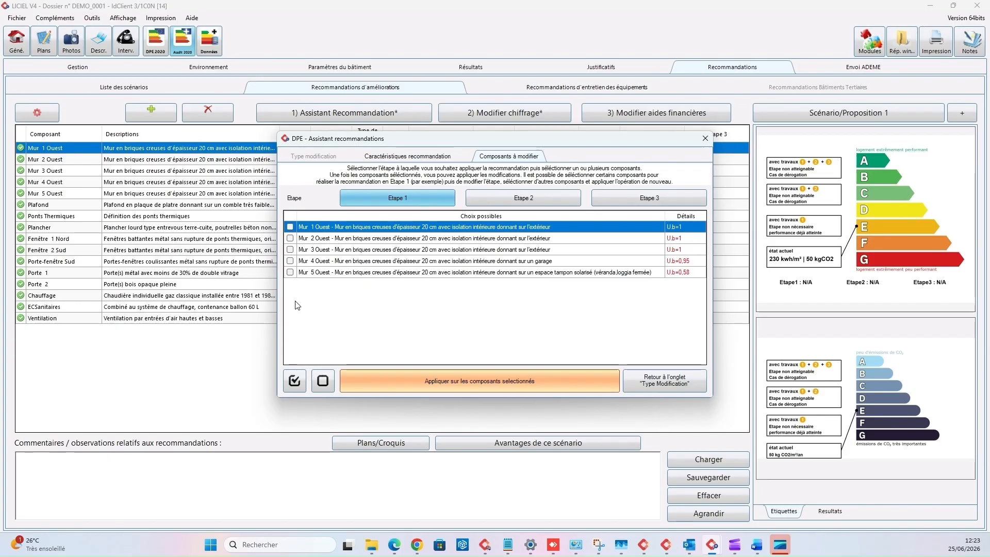
{"action": "left_click", "coordinate": [295, 381]}
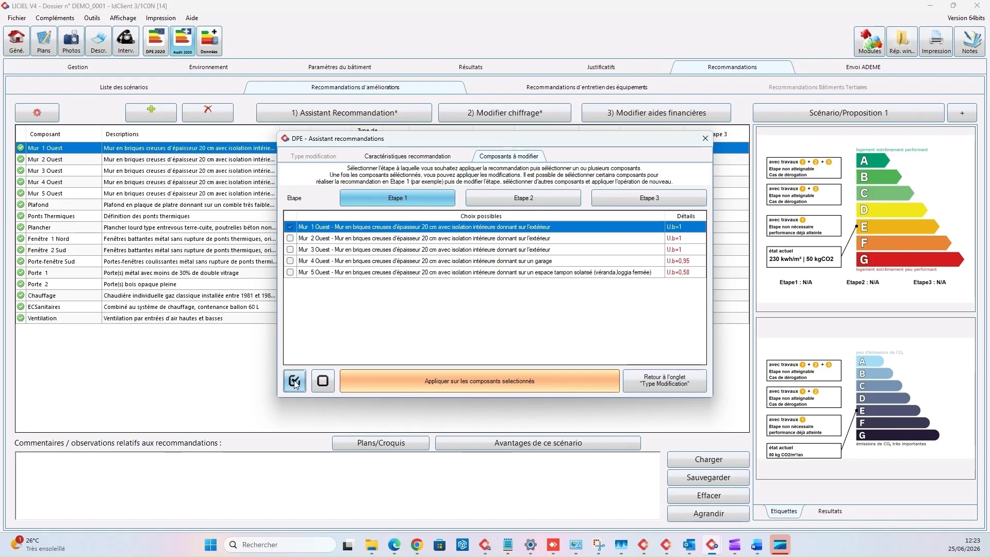
{"action": "left_click", "coordinate": [439, 382]}
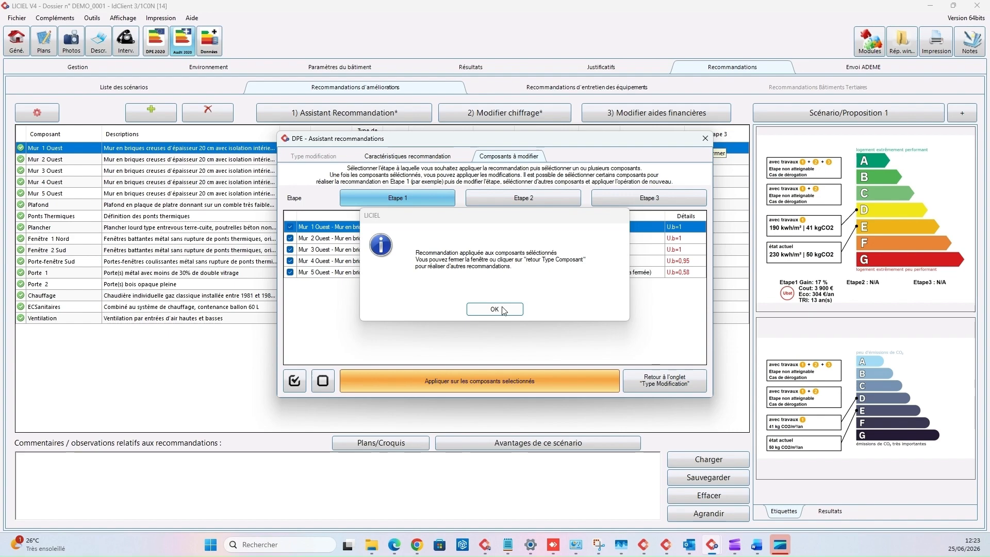
{"action": "left_click", "coordinate": [496, 311]}
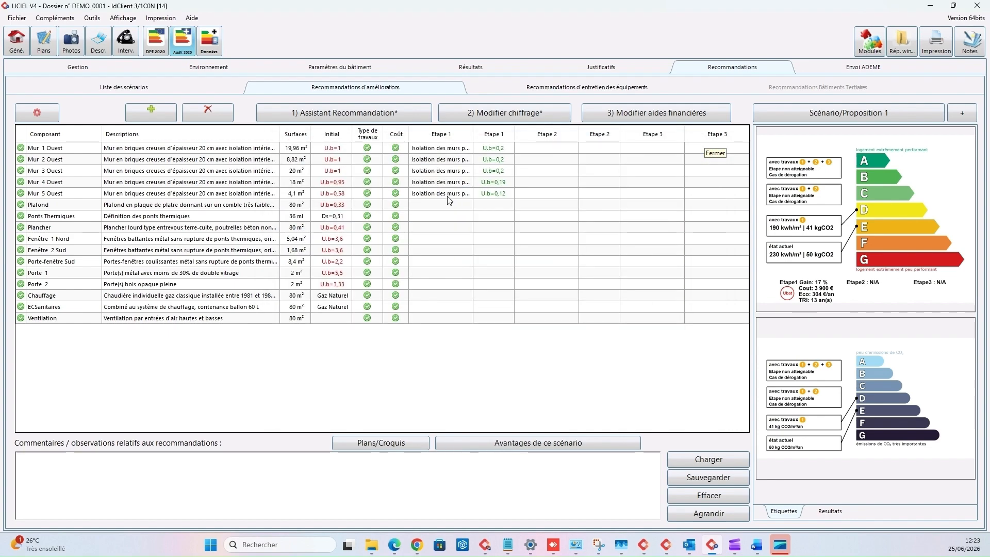
Reset all the scenario's recommendations to automatic and confirm the reset.
{"action": "left_click", "coordinate": [32, 114]}
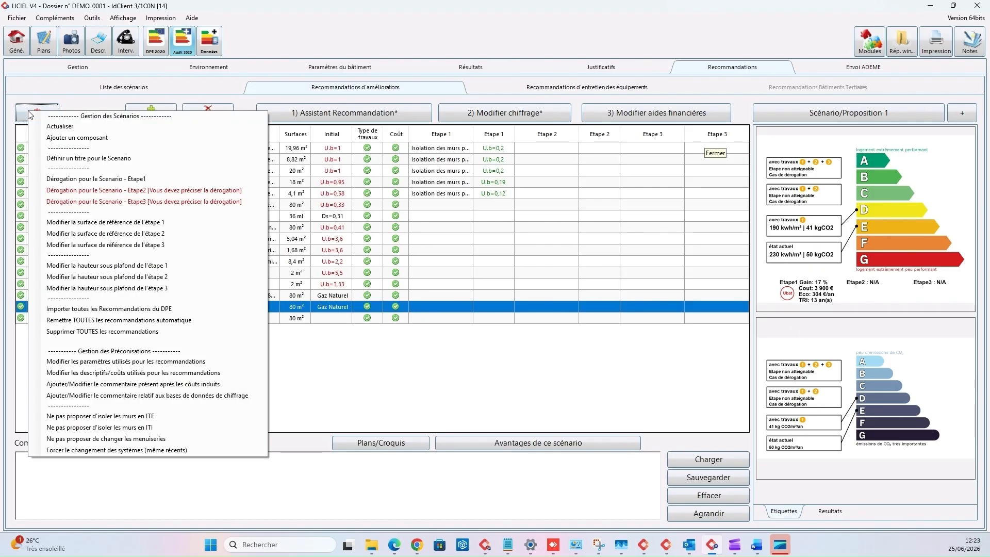
{"action": "left_click", "coordinate": [137, 320]}
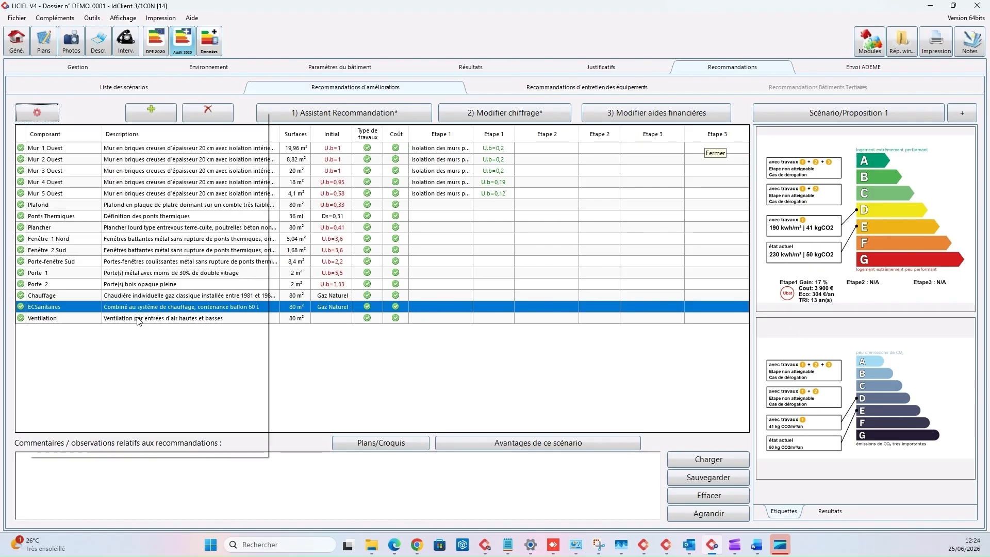
{"action": "left_click", "coordinate": [459, 311]}
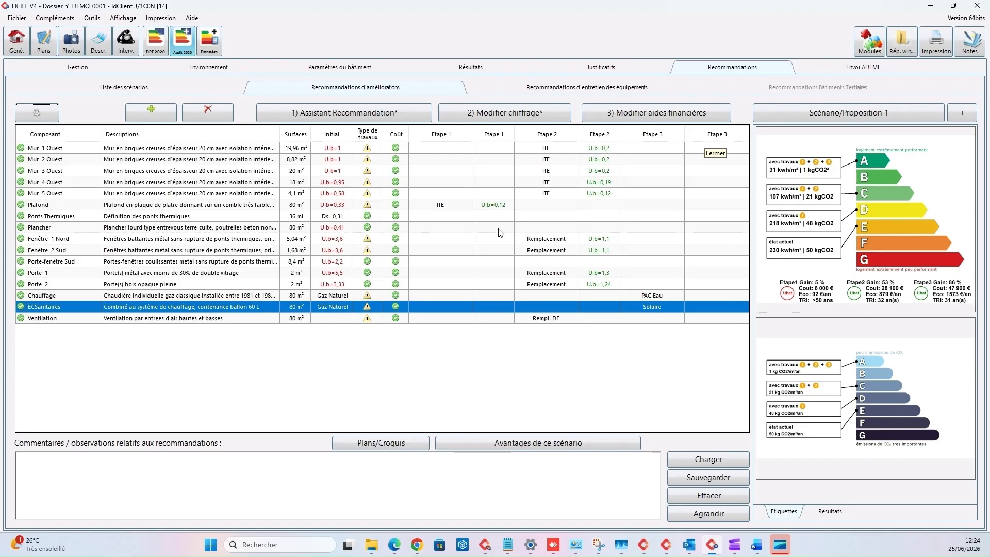
Open the costing of the scenario's step 2 works for modification.
{"action": "left_click", "coordinate": [494, 118]}
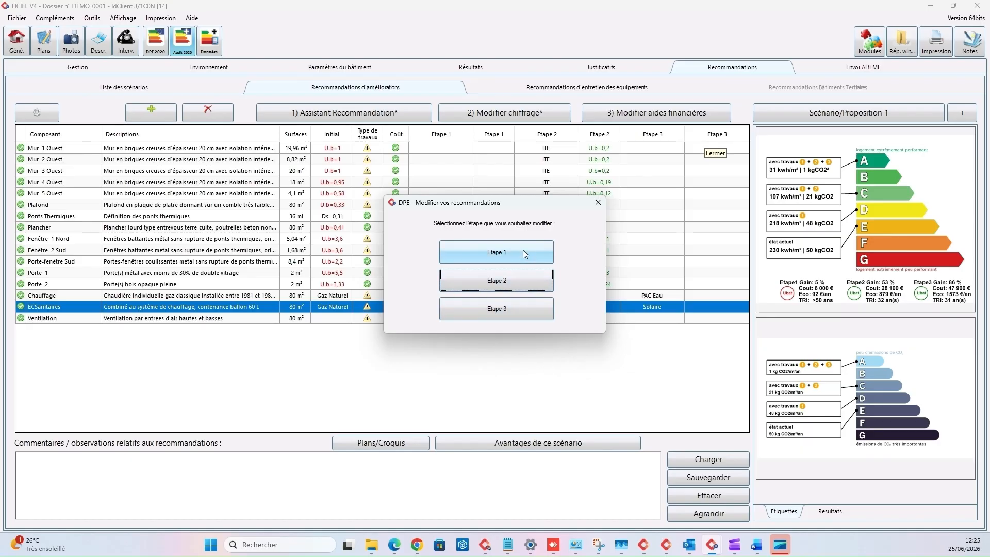
{"action": "left_click", "coordinate": [512, 280]}
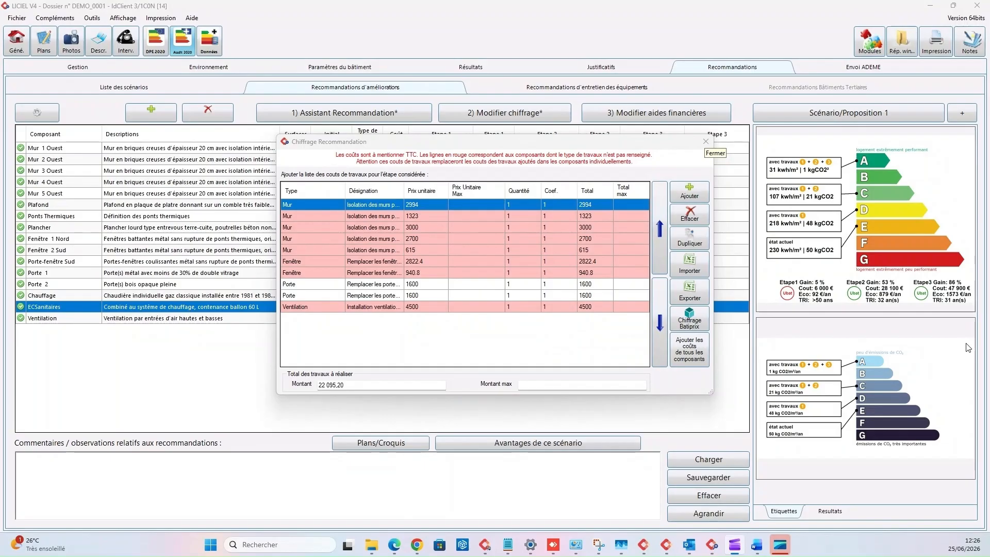
Try preparing a new cost line of type Induit for step 2 and examine its available work types.
{"action": "left_click", "coordinate": [690, 193]}
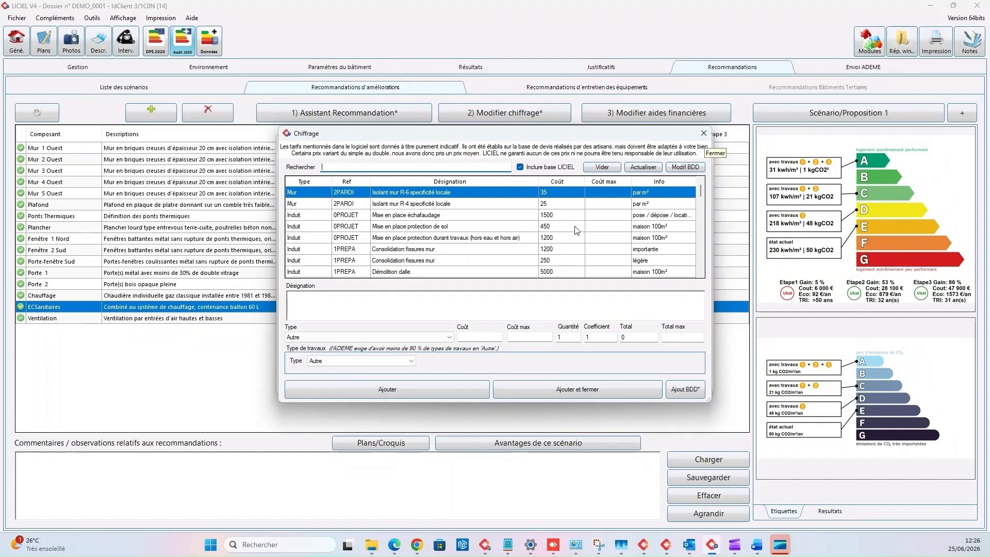
{"action": "left_click", "coordinate": [475, 292]}
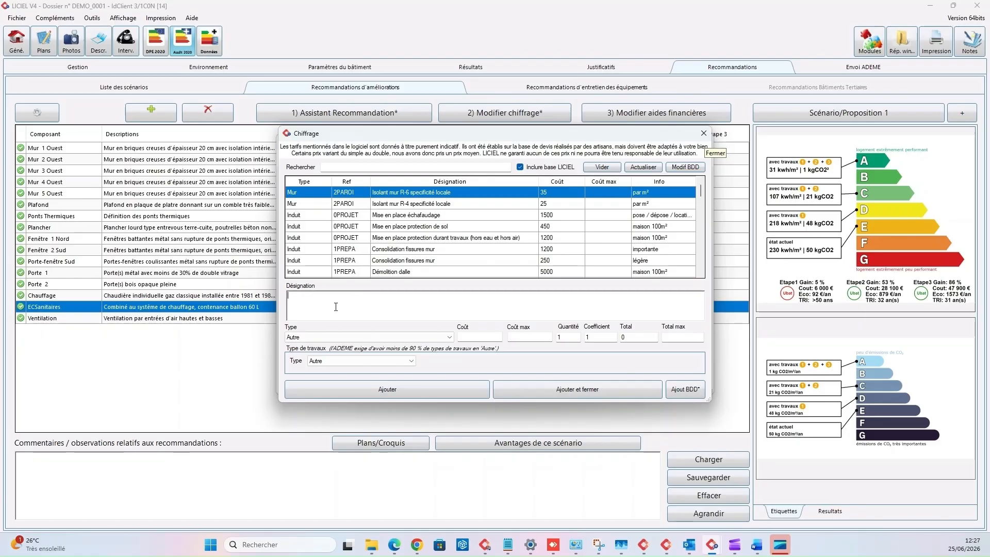
{"action": "left_click", "coordinate": [447, 338]}
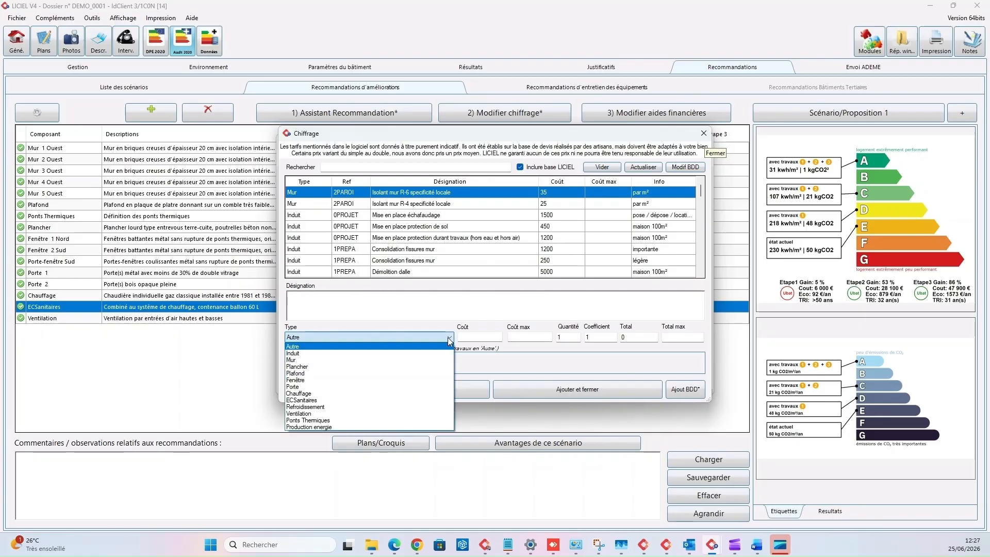
{"action": "left_click", "coordinate": [431, 355]}
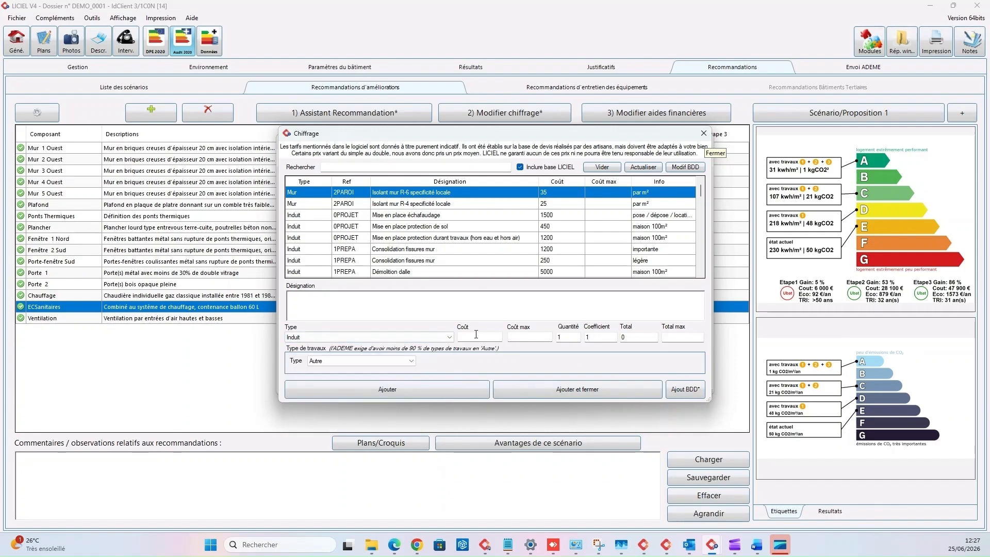
{"action": "left_click", "coordinate": [412, 361]}
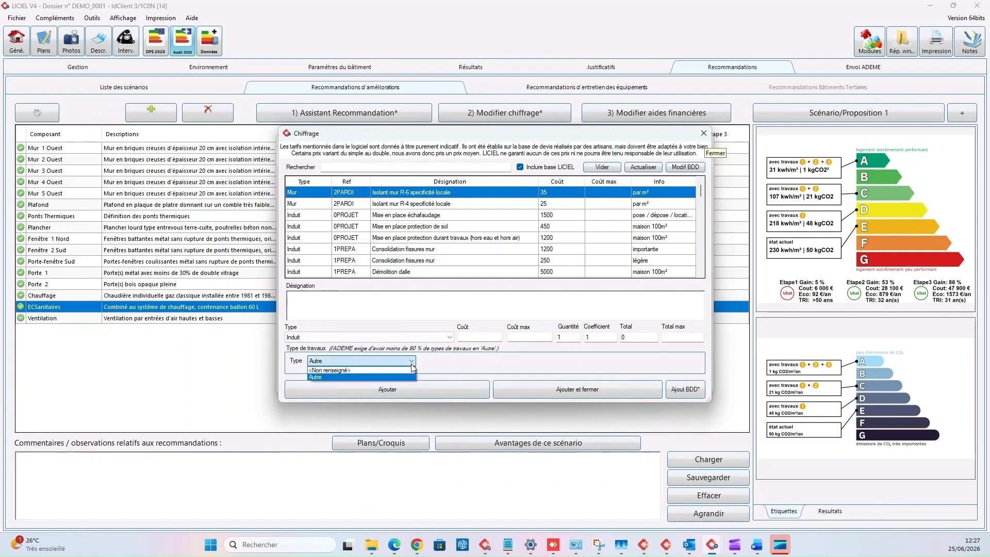
{"action": "left_click", "coordinate": [447, 364]}
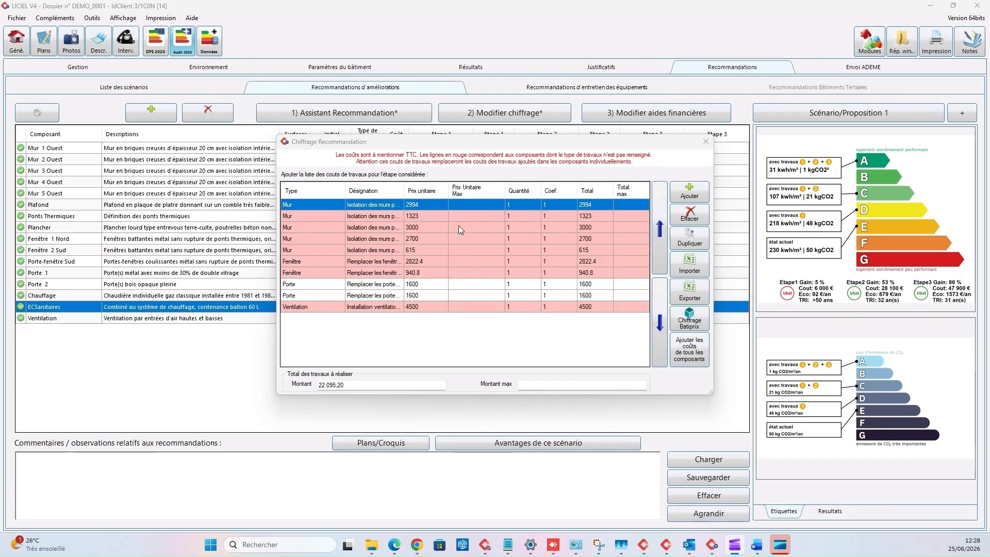
Set the work type of the first Mur cost line to "Isolation murs en ITE", save the change, and close the step 2 costing.
{"action": "left_click", "coordinate": [431, 206]}
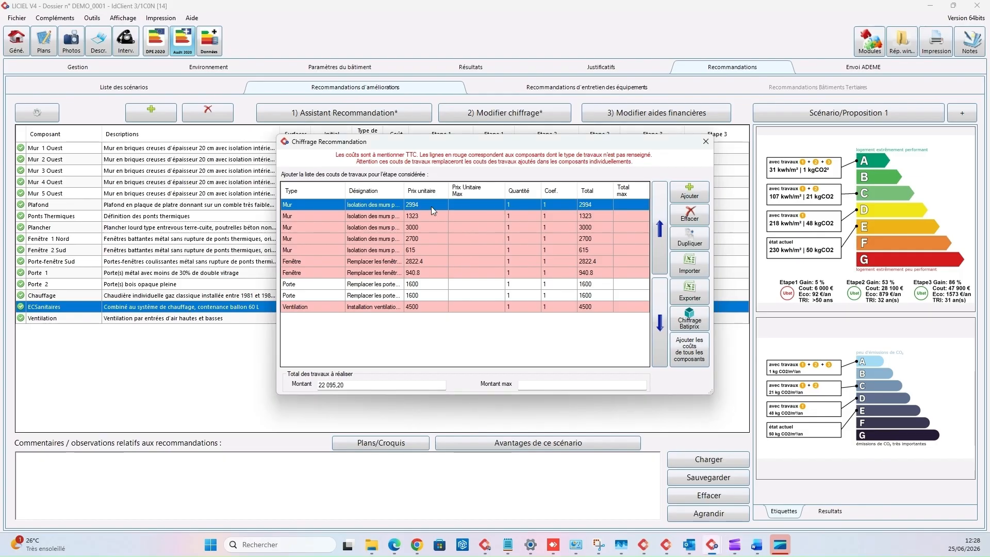
{"action": "double_click", "coordinate": [431, 206]}
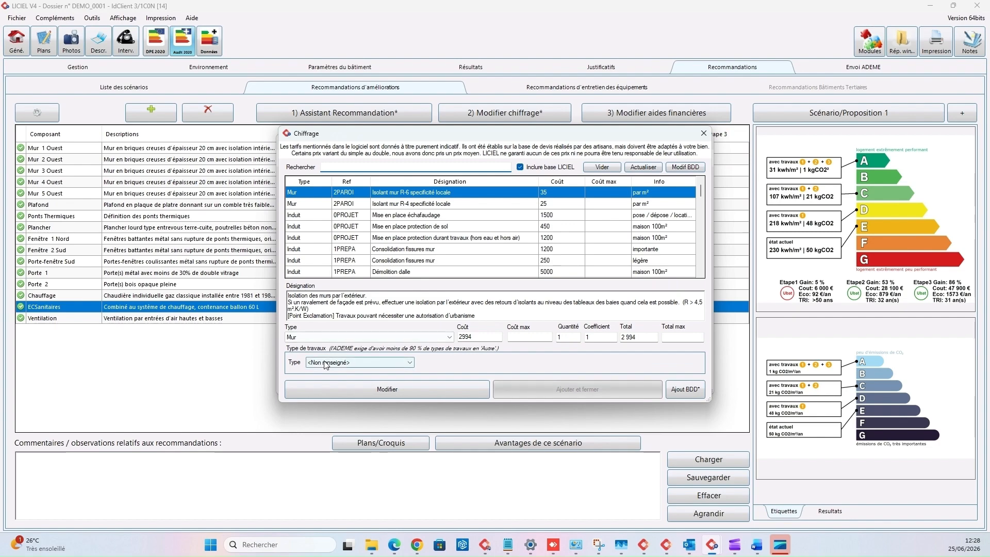
{"action": "left_click", "coordinate": [412, 363]}
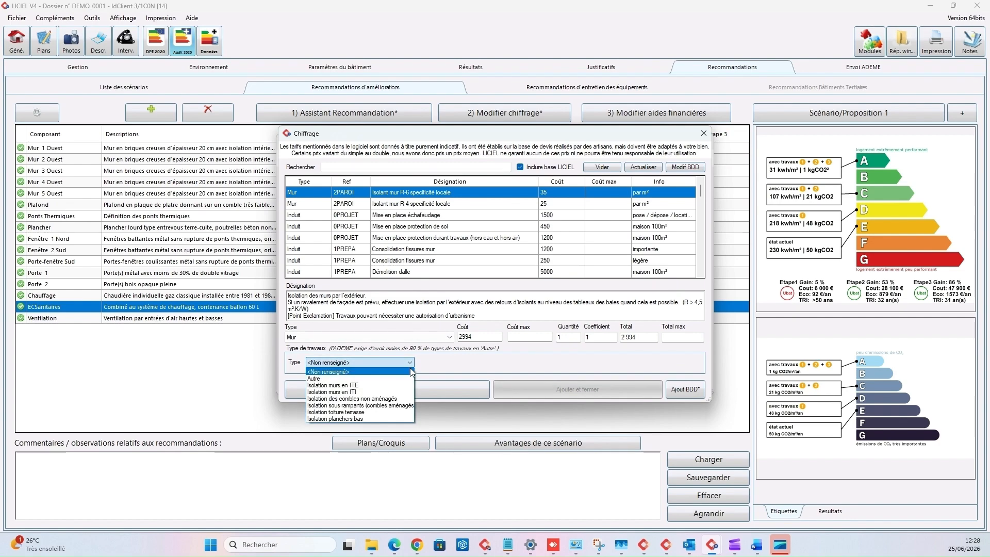
{"action": "left_click", "coordinate": [405, 385]}
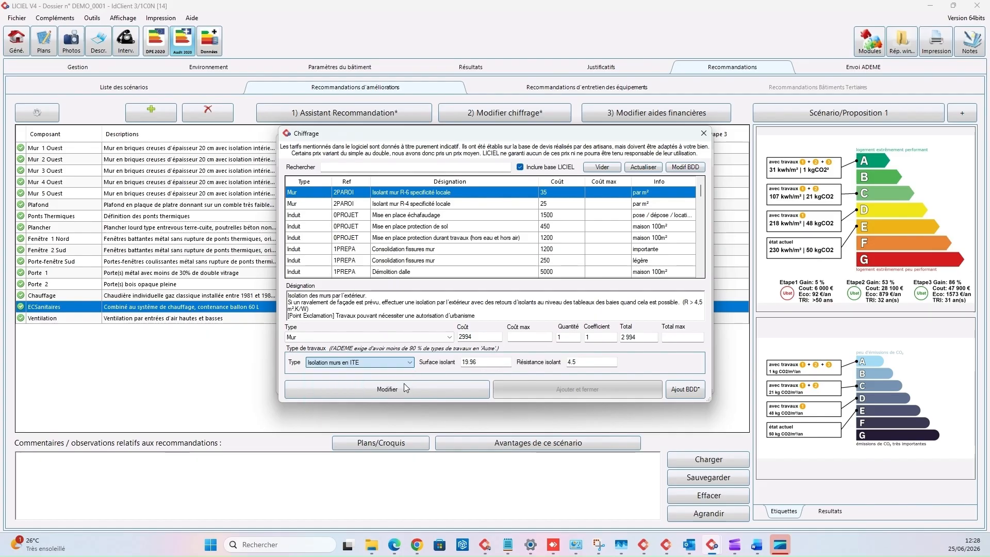
{"action": "left_click", "coordinate": [479, 390]}
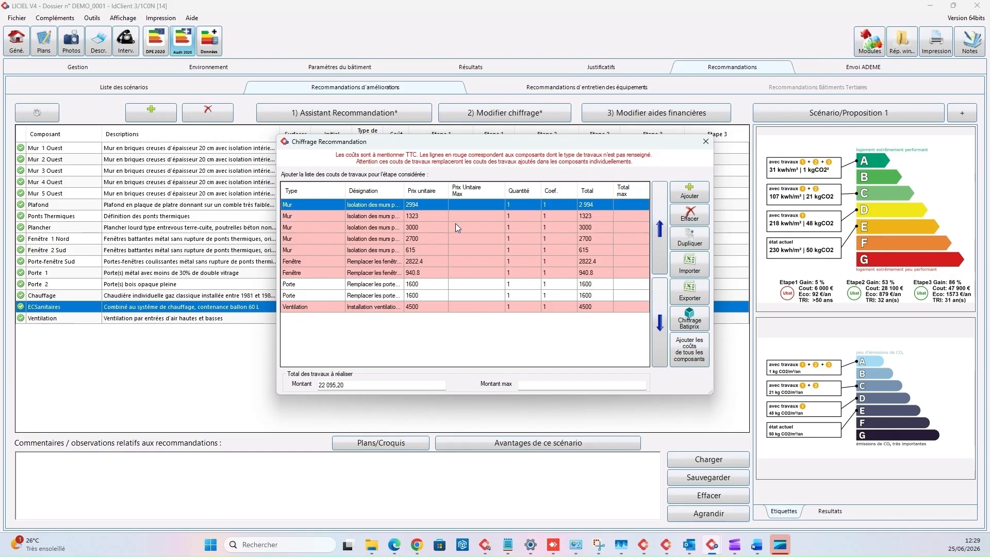
{"action": "left_click", "coordinate": [453, 218]}
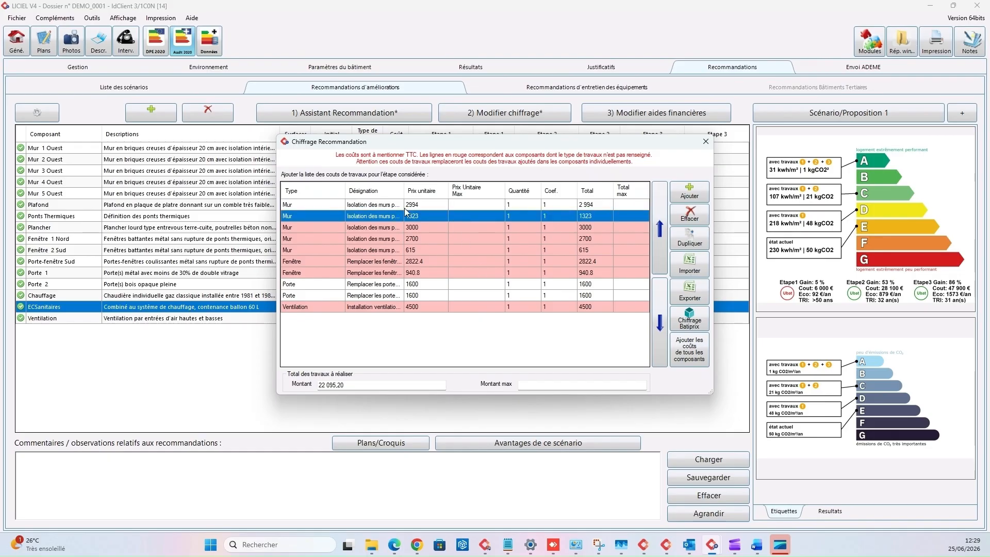
{"action": "left_click", "coordinate": [706, 141]}
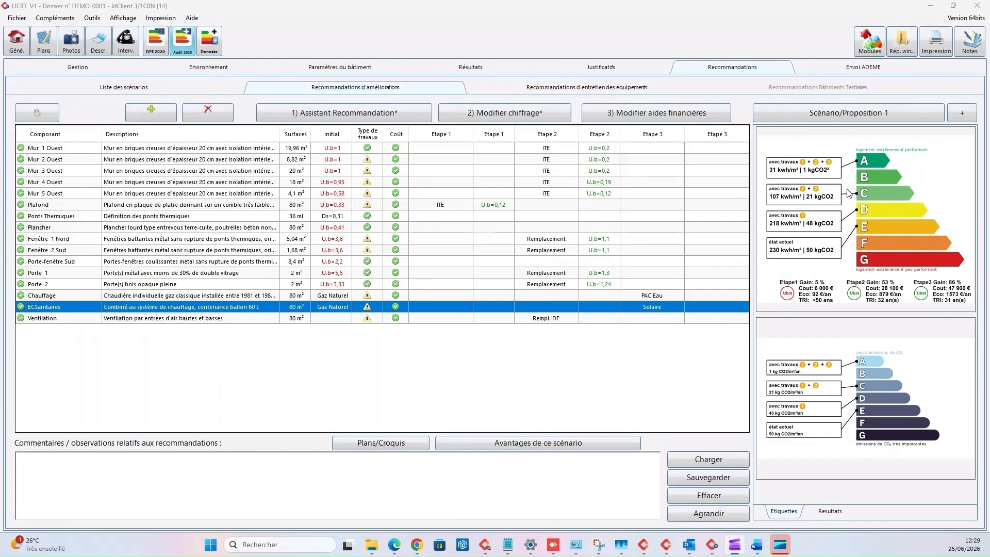
Show the scenario's detailed results, review insulation performance, heat losses and consumption by step, and close the details.
{"action": "right_click", "coordinate": [847, 193]}
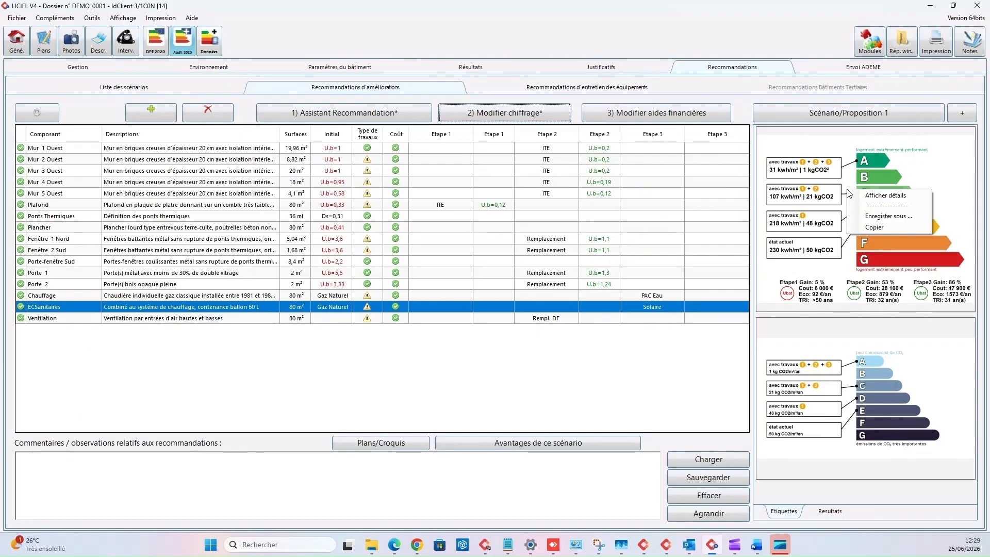
{"action": "left_click", "coordinate": [878, 197]}
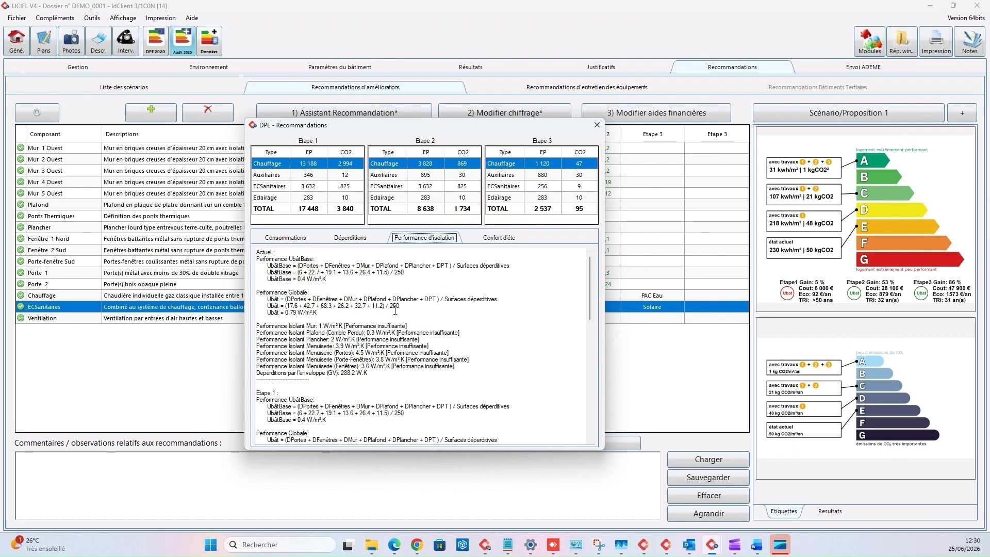
{"action": "left_click", "coordinate": [347, 240]}
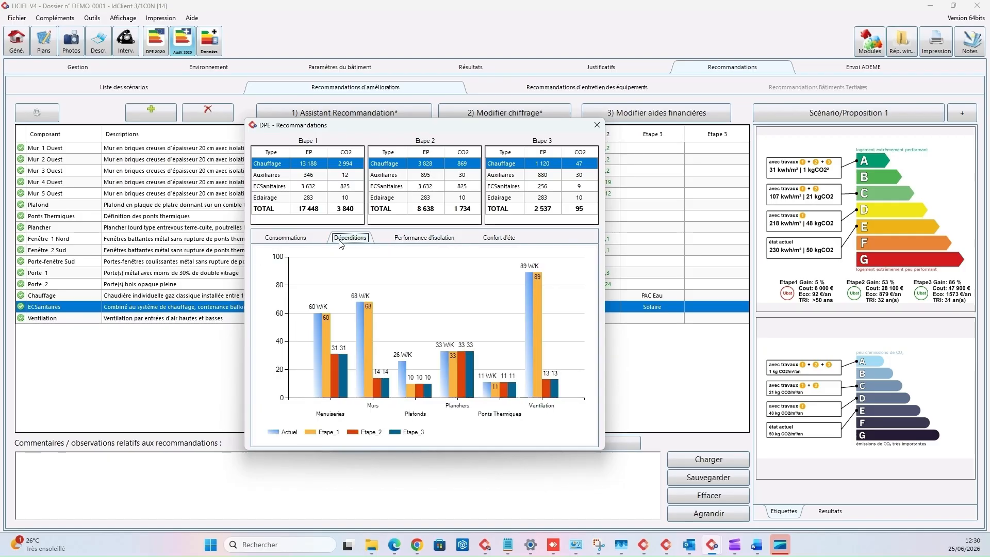
{"action": "left_click", "coordinate": [303, 241]}
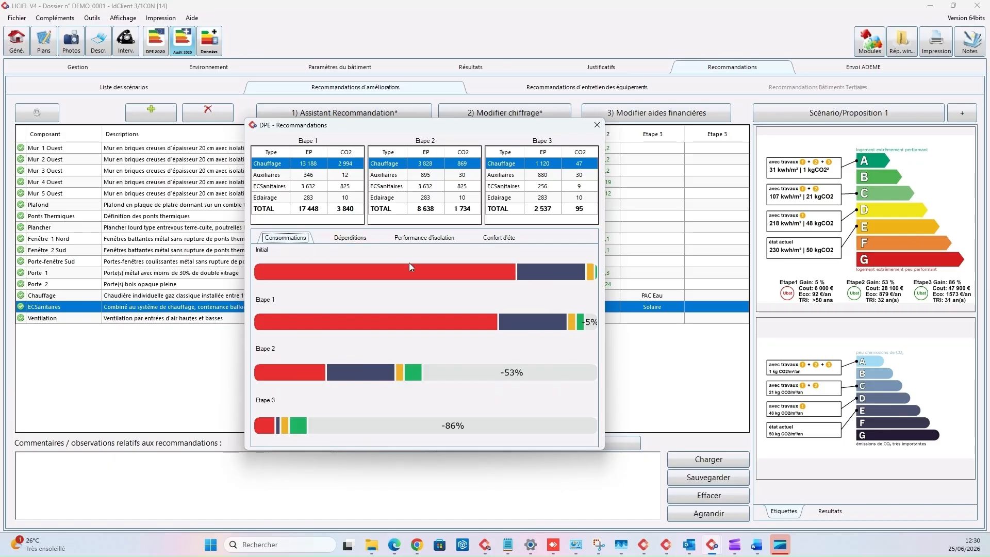
{"action": "left_click", "coordinate": [603, 125]}
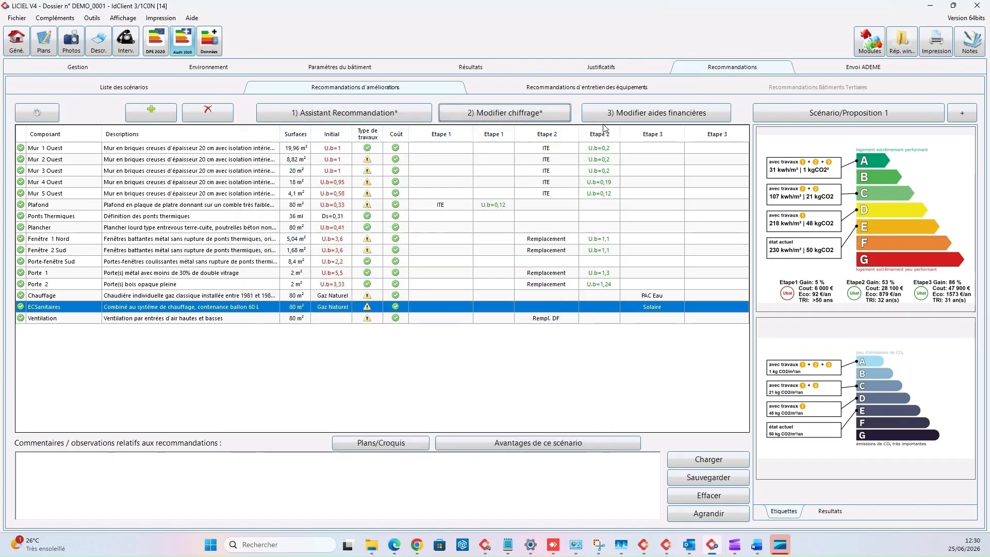
Go to the recommendations comment area, view the empty text editor for the scenario's advantages, and close it without changes.
{"action": "left_click", "coordinate": [102, 480]}
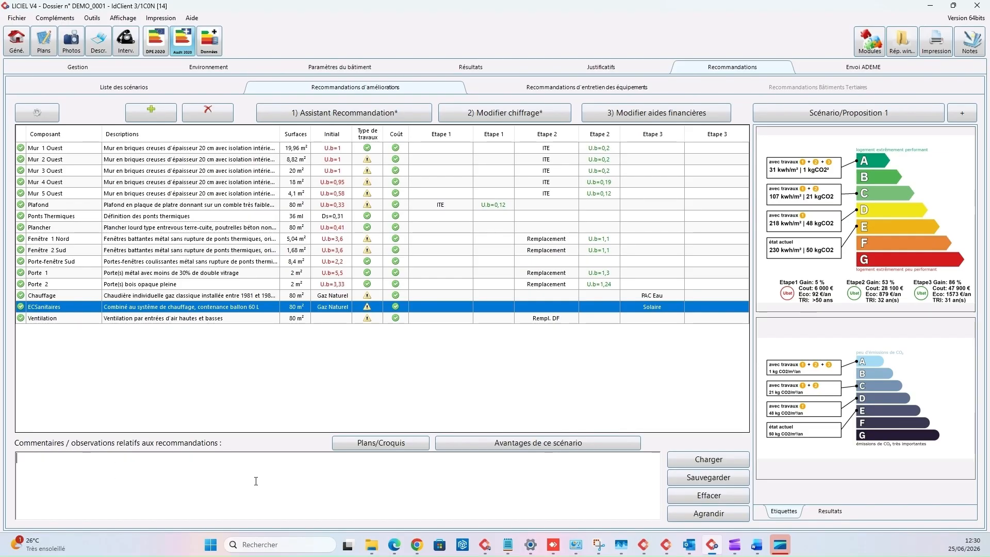
{"action": "left_click", "coordinate": [533, 447]}
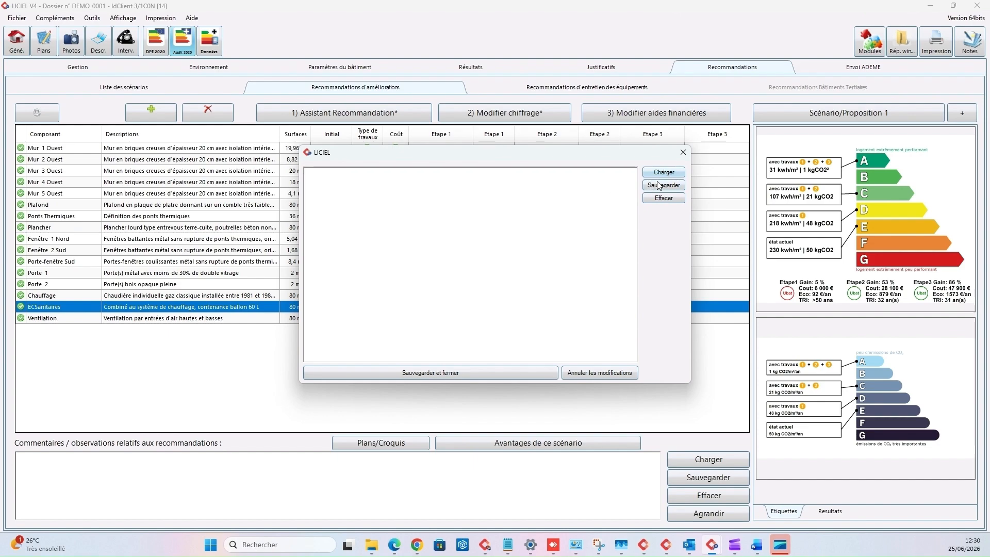
{"action": "left_click", "coordinate": [684, 153]}
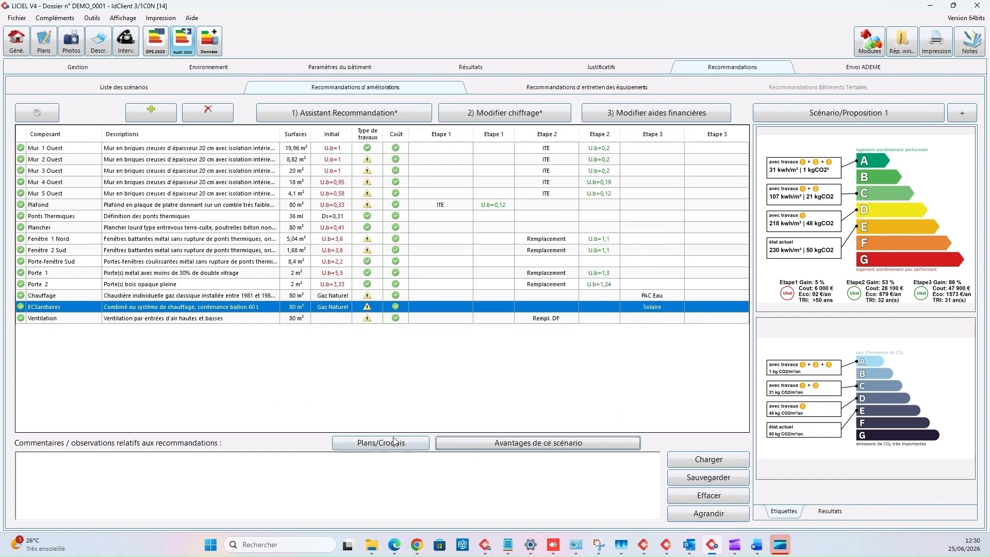
Add the plan "Plan de masse" to the plans and sketches of scenario 01.
{"action": "left_click", "coordinate": [390, 444]}
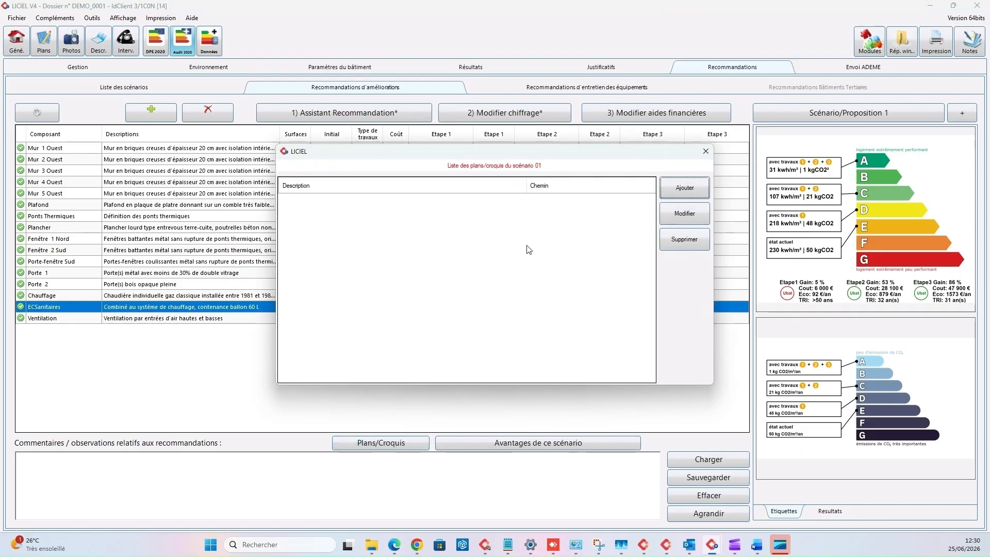
{"action": "left_click", "coordinate": [683, 188]}
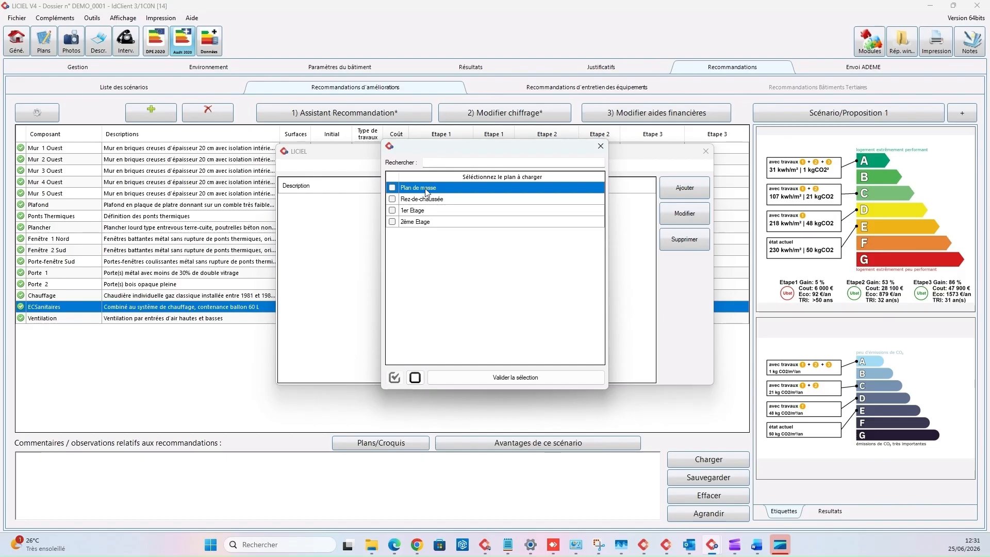
{"action": "left_click", "coordinate": [392, 187]}
{"action": "left_click", "coordinate": [517, 378]}
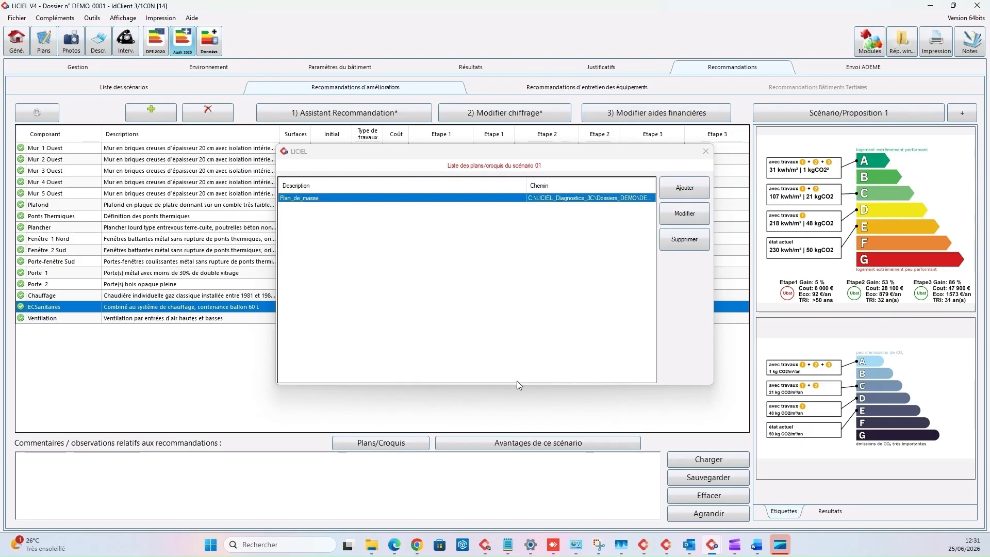
Open the attached Plan_de_masse for modification despite the file lock, examine the image retouching tools, and close the editor and plan list.
{"action": "left_click", "coordinate": [688, 217]}
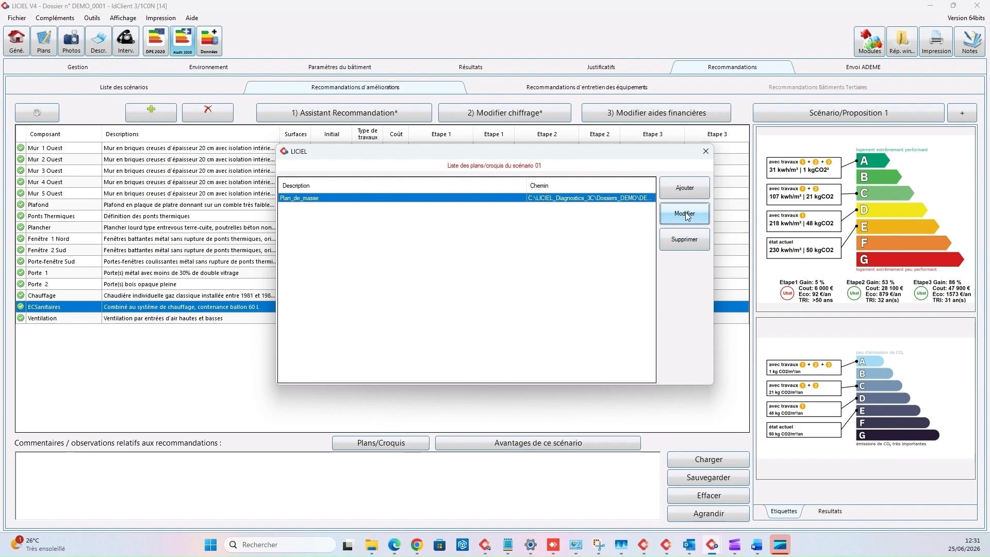
{"action": "left_click", "coordinate": [687, 216]}
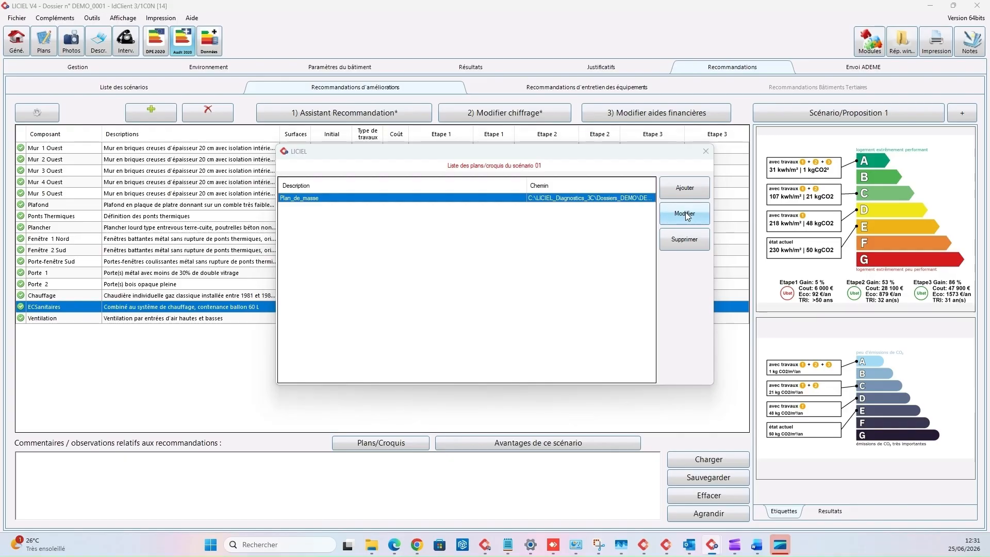
{"action": "left_click", "coordinate": [482, 297]}
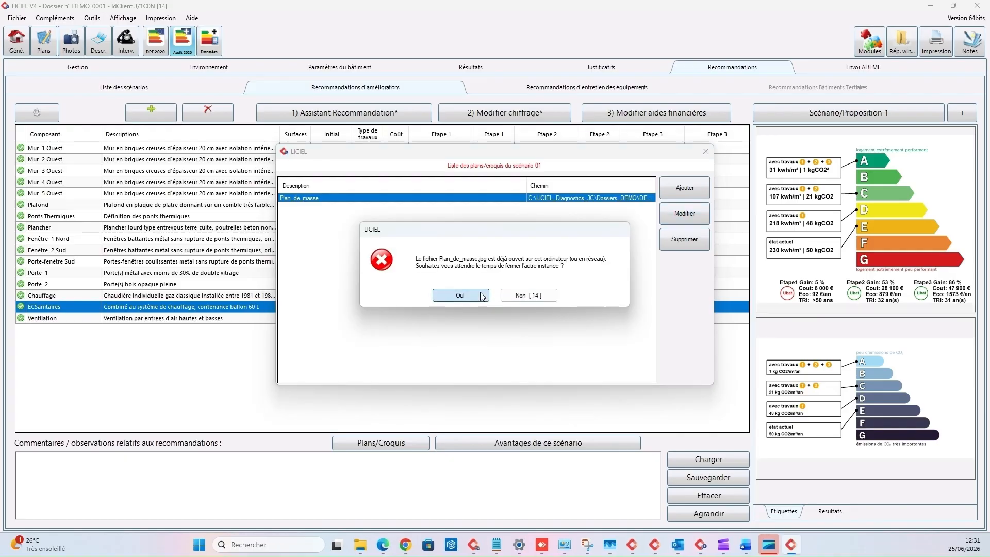
{"action": "left_click", "coordinate": [481, 296]}
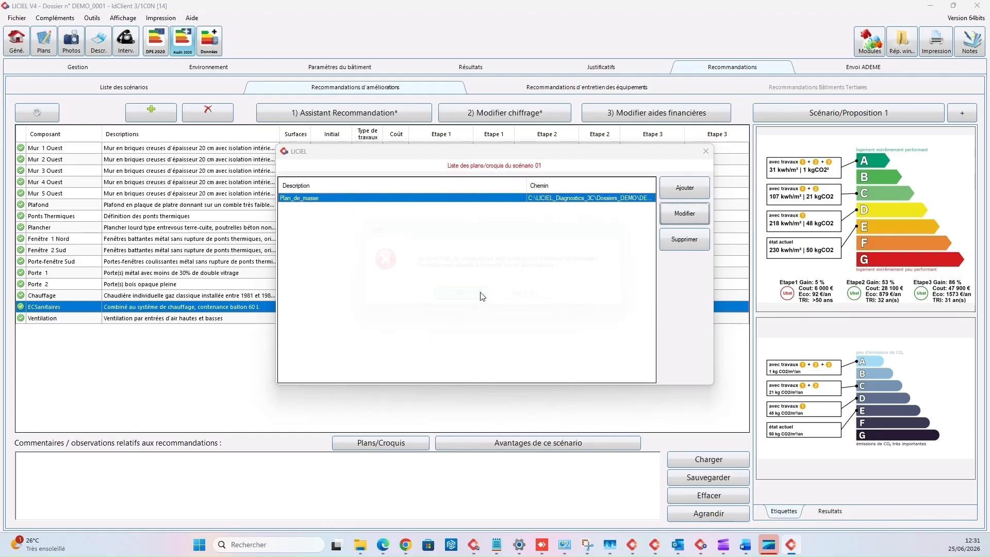
{"action": "left_click", "coordinate": [529, 295]}
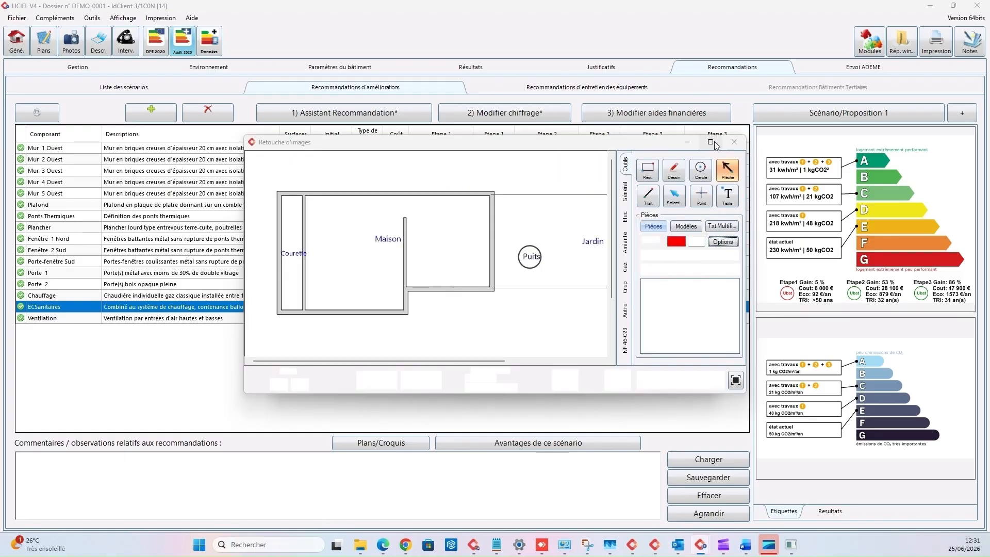
{"action": "left_click", "coordinate": [711, 143]}
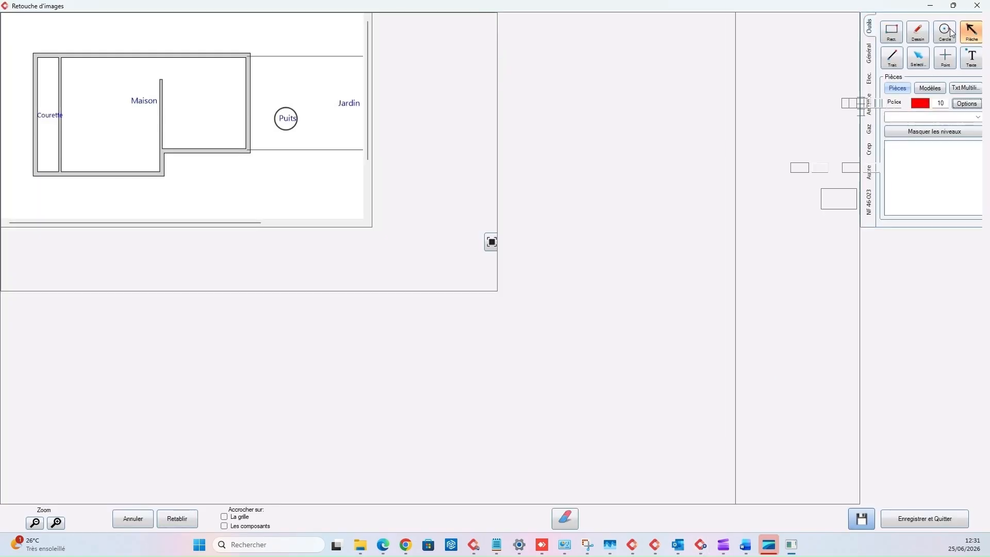
{"action": "left_click", "coordinate": [978, 5]}
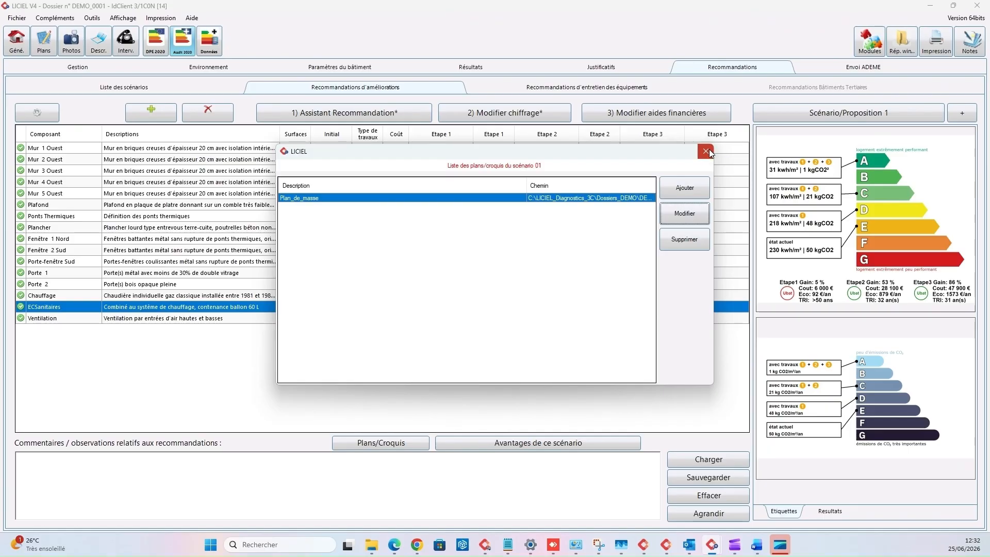
{"action": "left_click", "coordinate": [706, 151]}
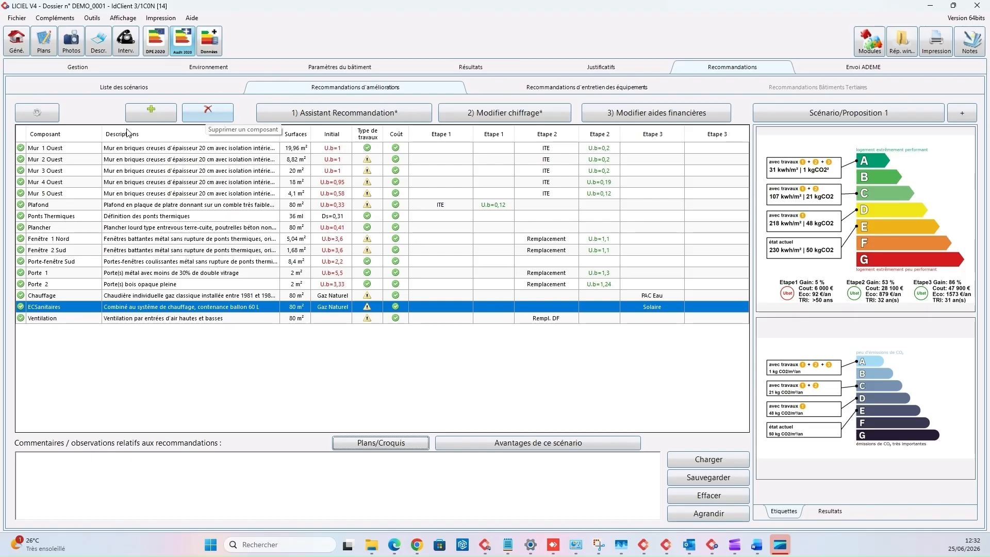
Examine the scenario management options and the default parameters used for the recommendations, and close them without changes.
{"action": "left_click", "coordinate": [42, 112]}
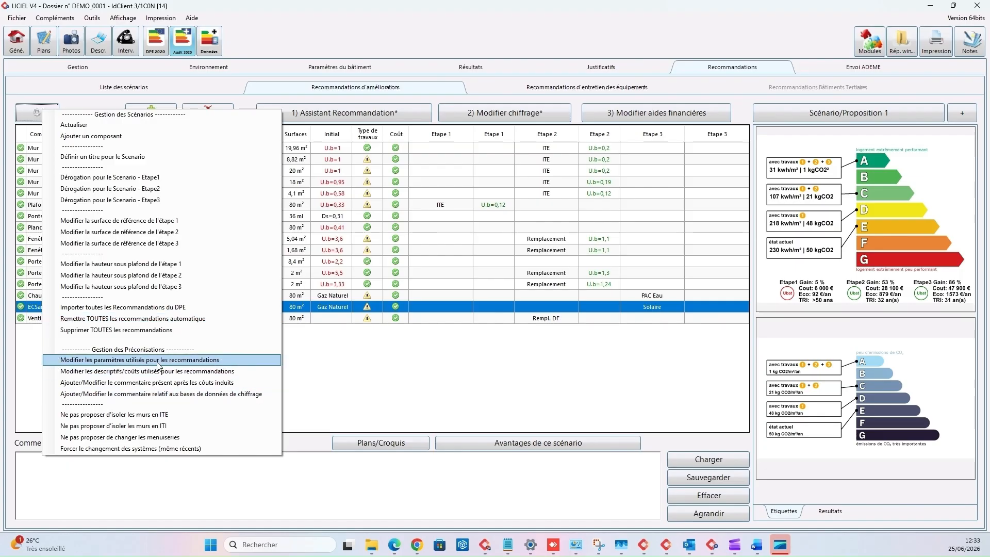
{"action": "left_click", "coordinate": [157, 364]}
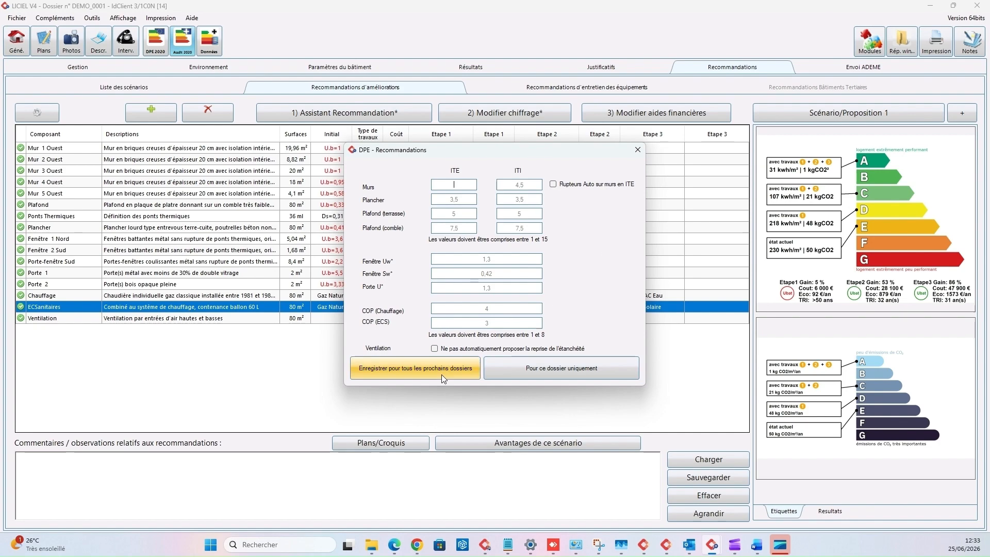
{"action": "left_click", "coordinate": [639, 150]}
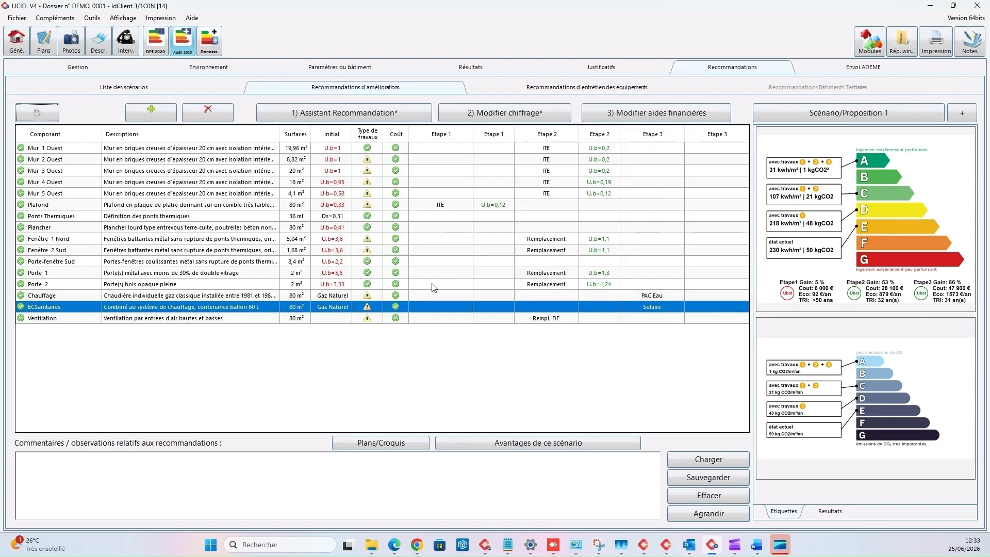
Examine the descriptions and unit costs used for the recommendations, including the description for Murs in ITE, and close them.
{"action": "left_click", "coordinate": [37, 113]}
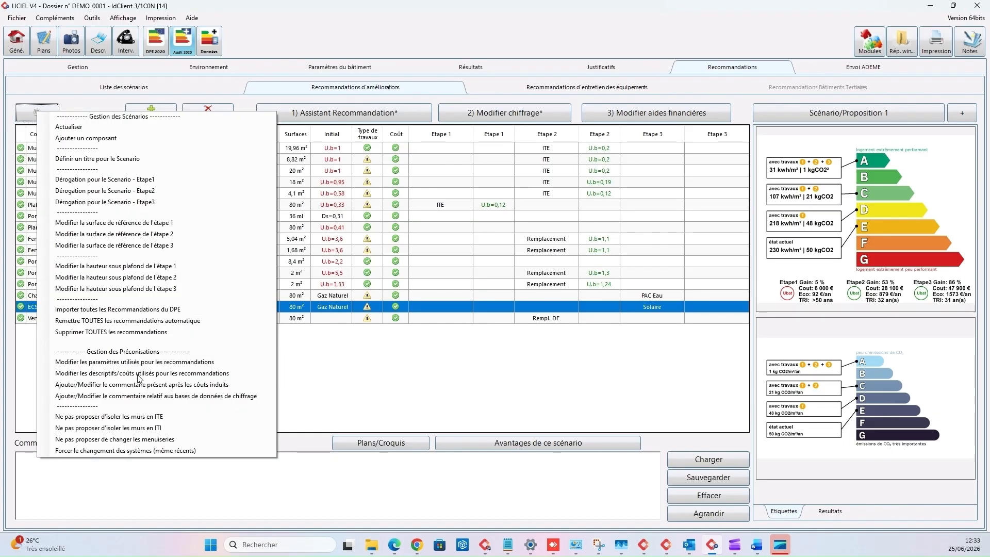
{"action": "left_click", "coordinate": [140, 377]}
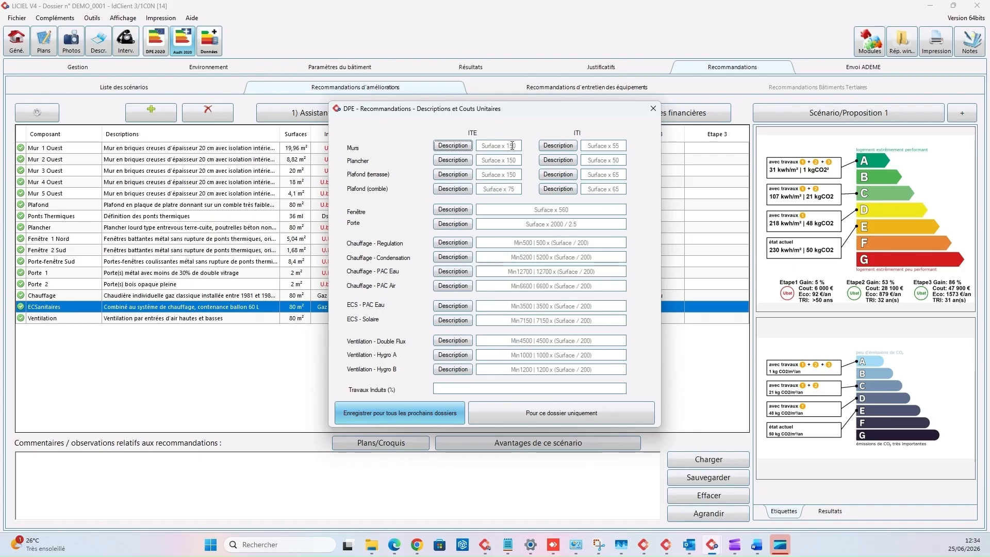
{"action": "left_click", "coordinate": [454, 147]}
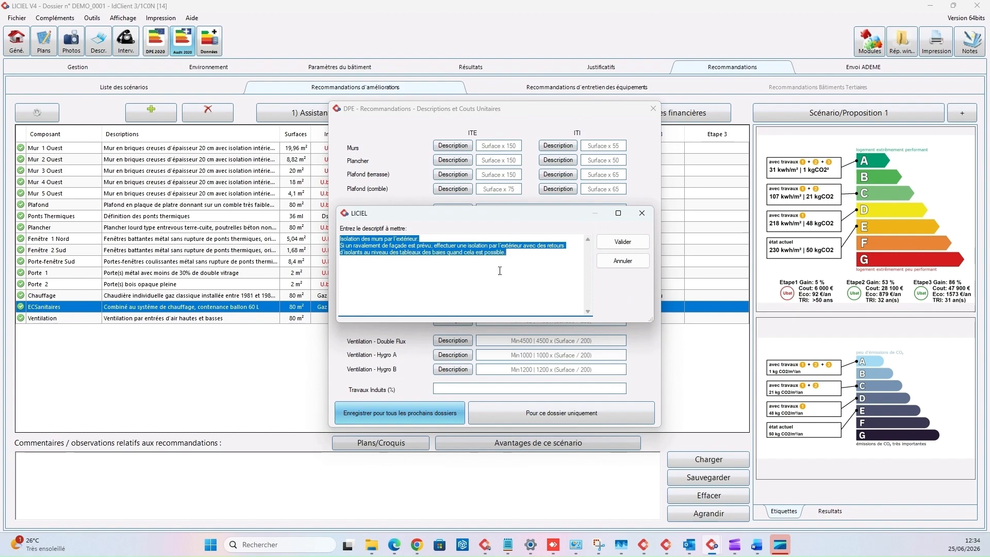
{"action": "left_click", "coordinate": [644, 218]}
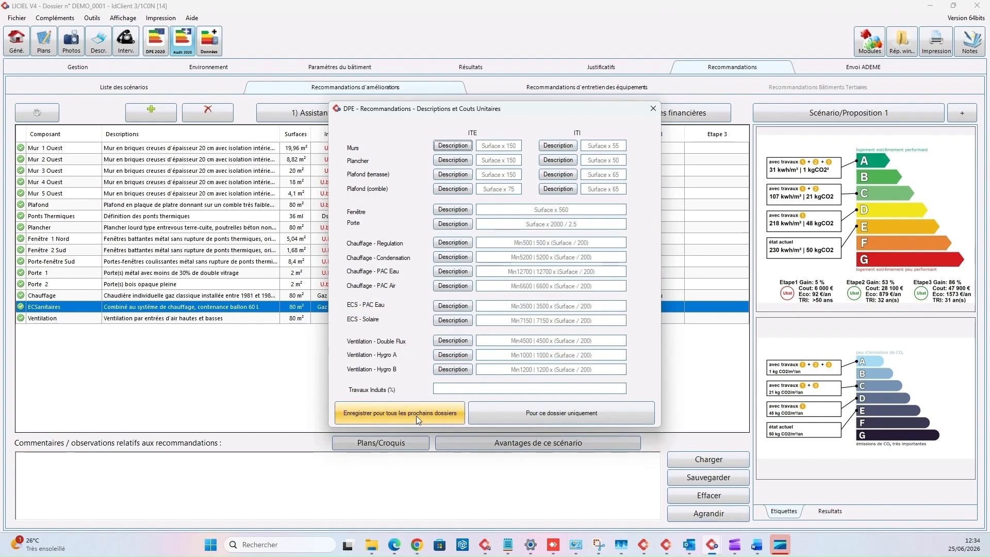
{"action": "left_click", "coordinate": [651, 111]}
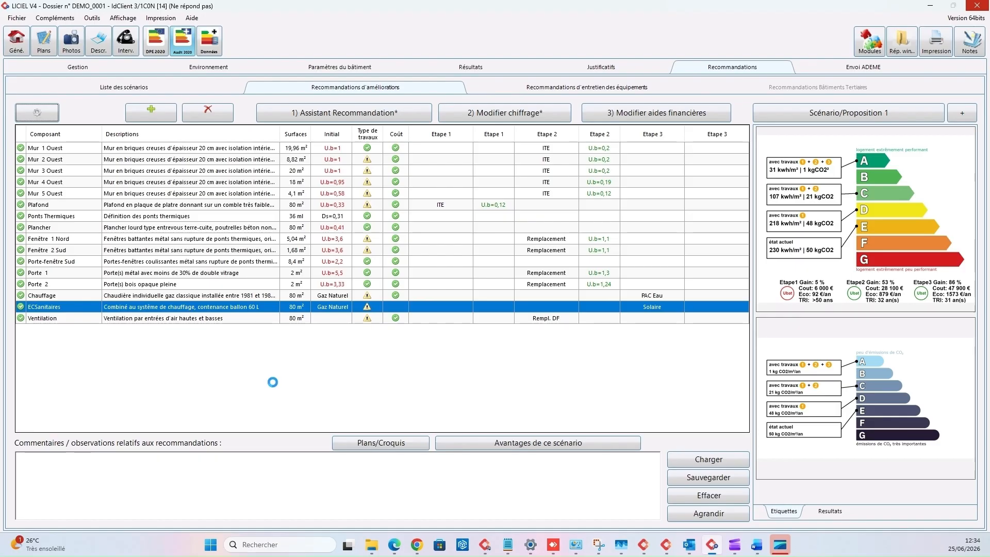
Return to the scenario list and merge all steps of the first scenario into "Le scénario de travaux 2".
{"action": "left_click", "coordinate": [137, 91]}
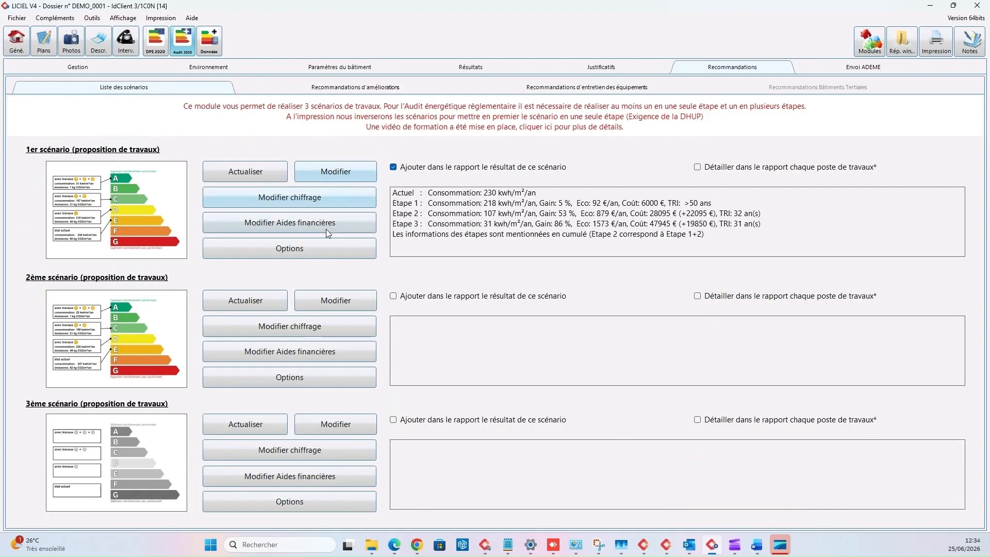
{"action": "left_click", "coordinate": [305, 249]}
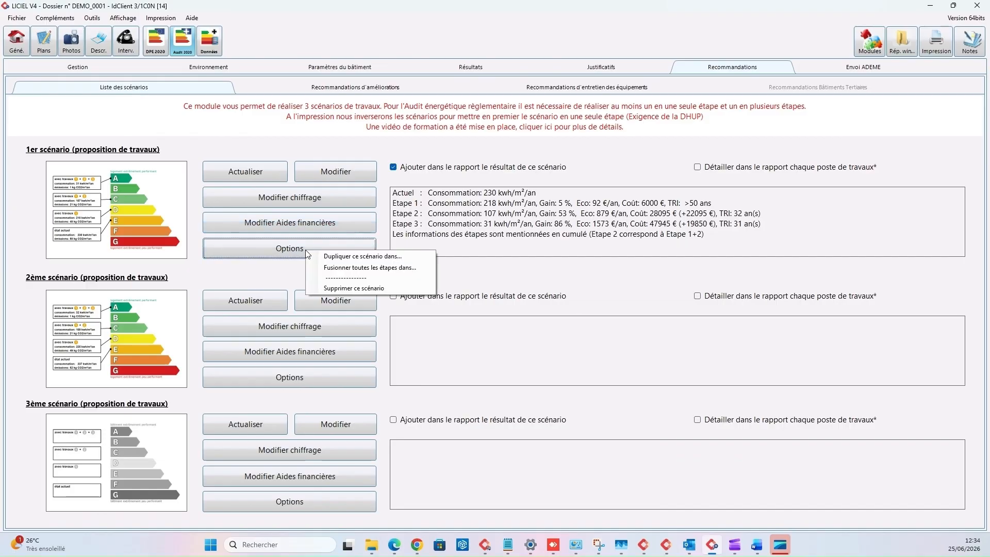
{"action": "left_click", "coordinate": [343, 268]}
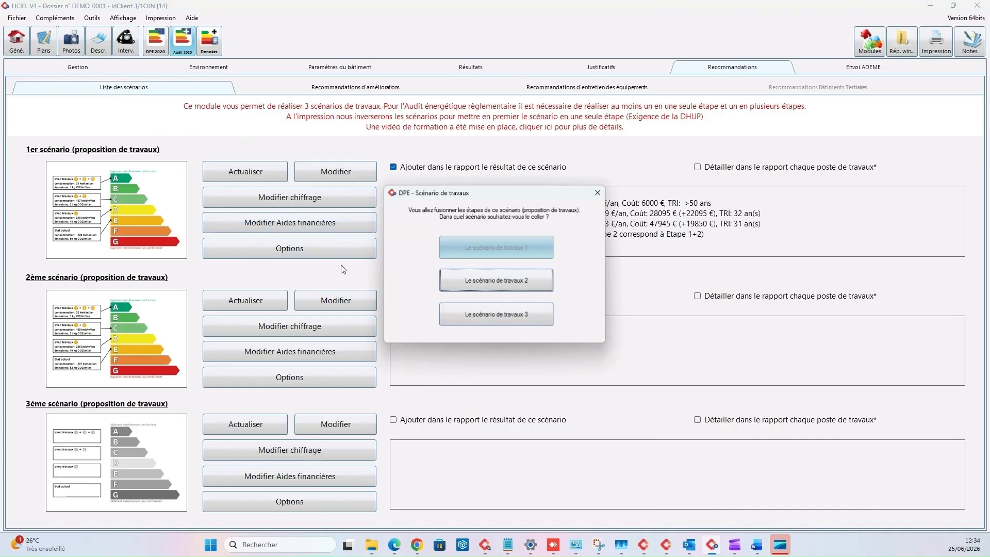
{"action": "left_click", "coordinate": [471, 285]}
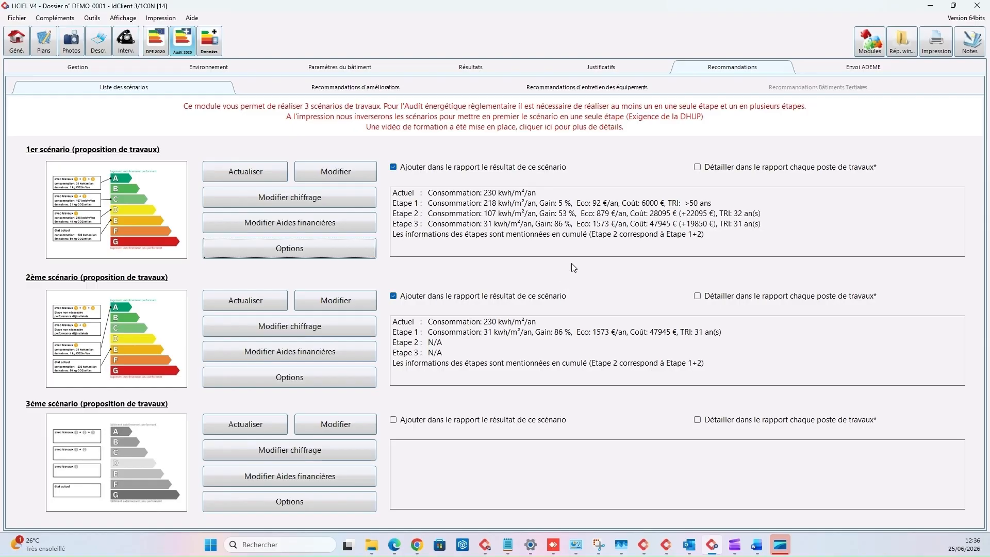
Review the ADEME submission page, tick the dossier report "DPE 2020 - Audit énergétique (2024)" in print management, and close it without generating.
{"action": "left_click", "coordinate": [845, 72]}
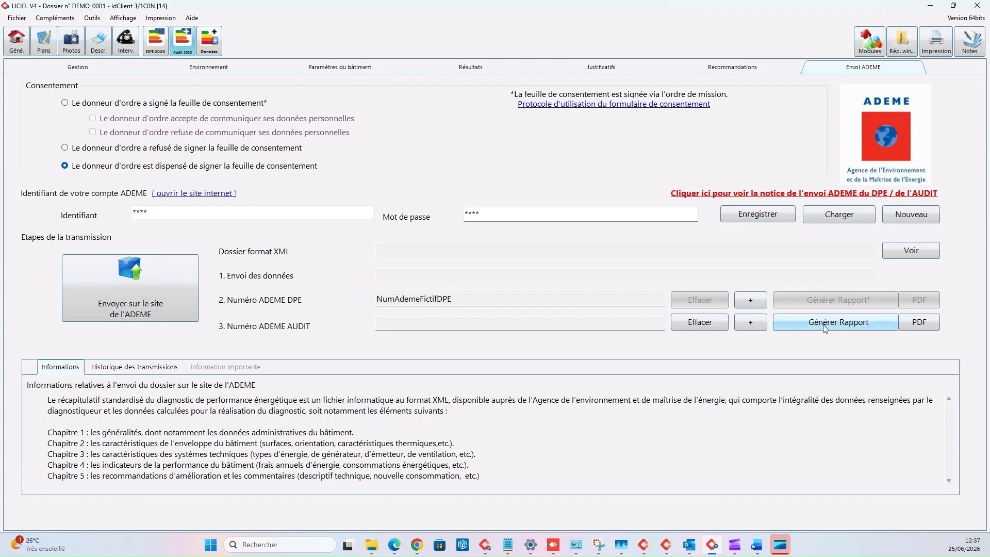
{"action": "left_click", "coordinate": [937, 45]}
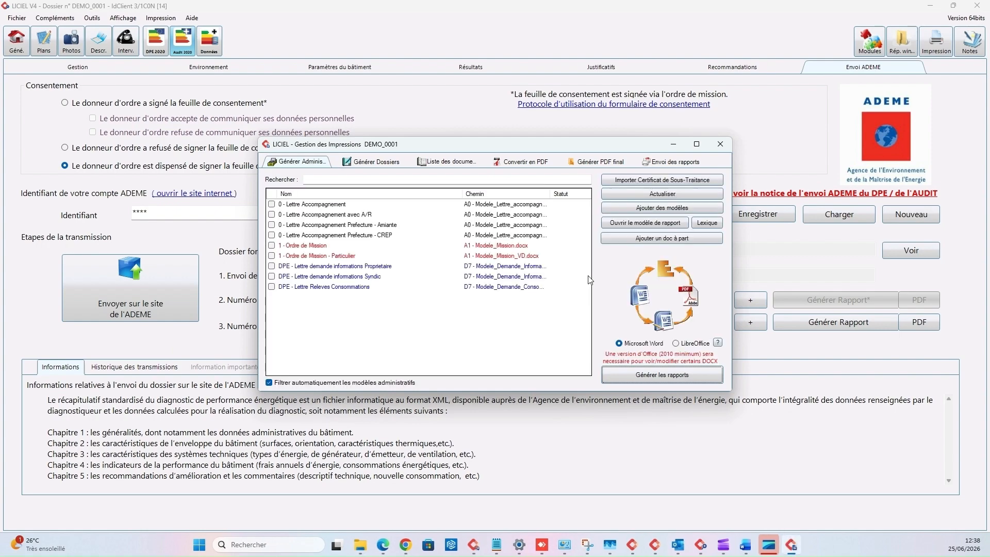
{"action": "left_click", "coordinate": [365, 162]}
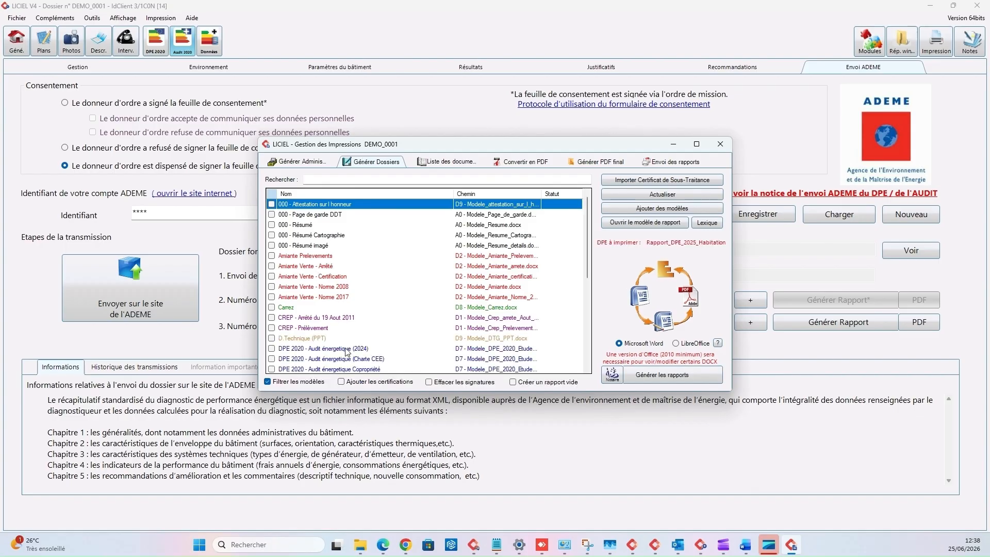
{"action": "left_click", "coordinate": [273, 350]}
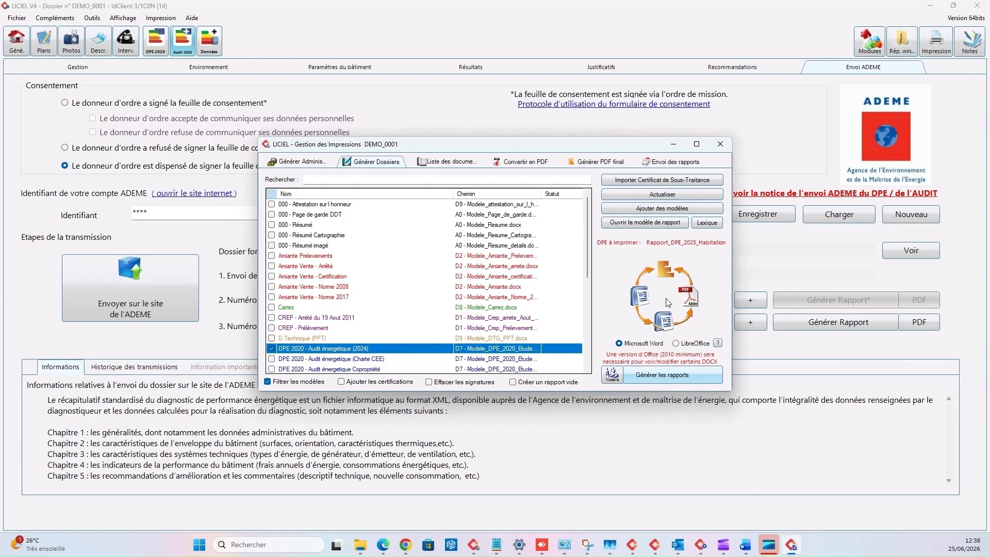
{"action": "left_click", "coordinate": [720, 144]}
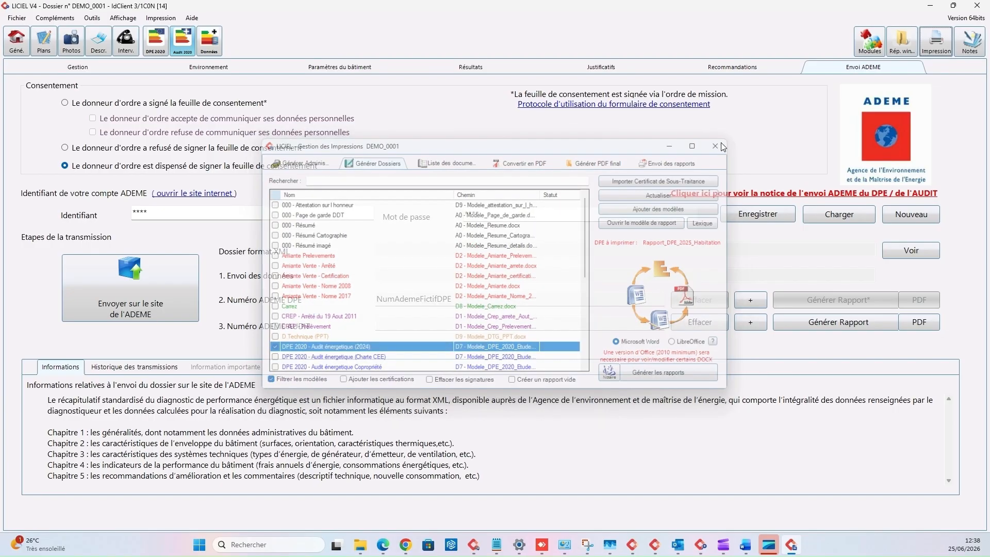